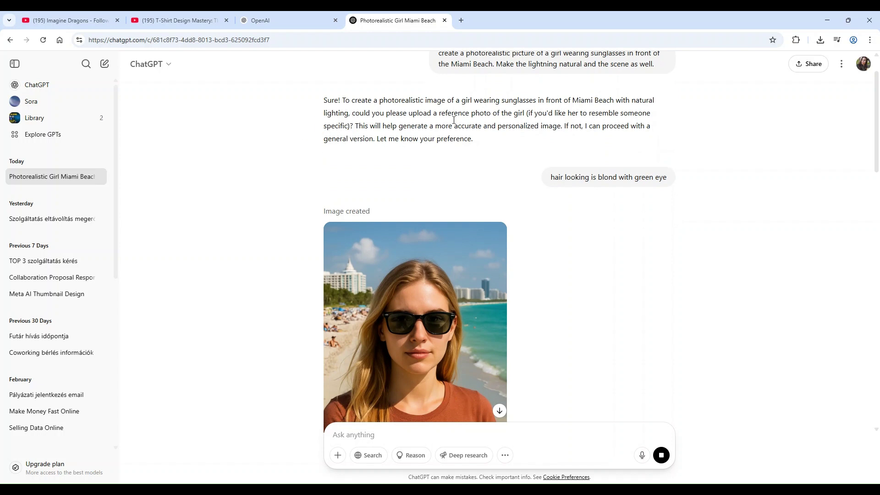
Review the conversation from the blond hair and green eye request through the subtitled beach picture to the trendier font request.
scroll(541, 187, down, 1)
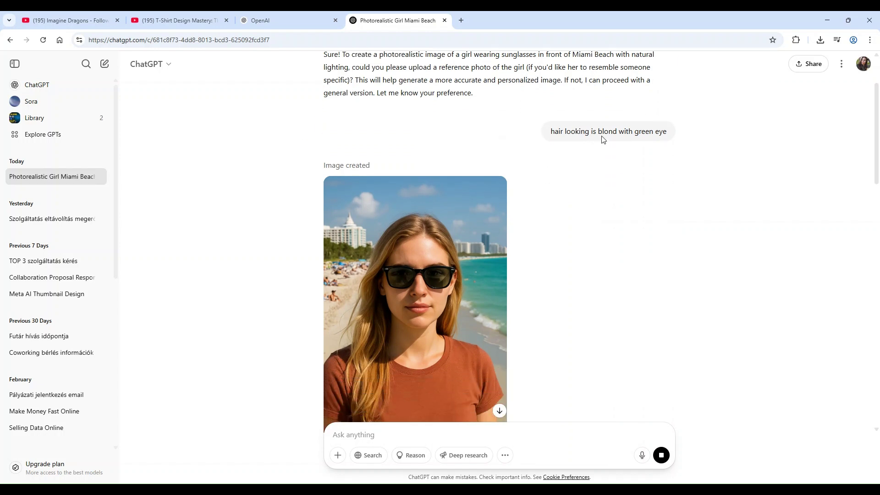
scroll(542, 186, down, 2)
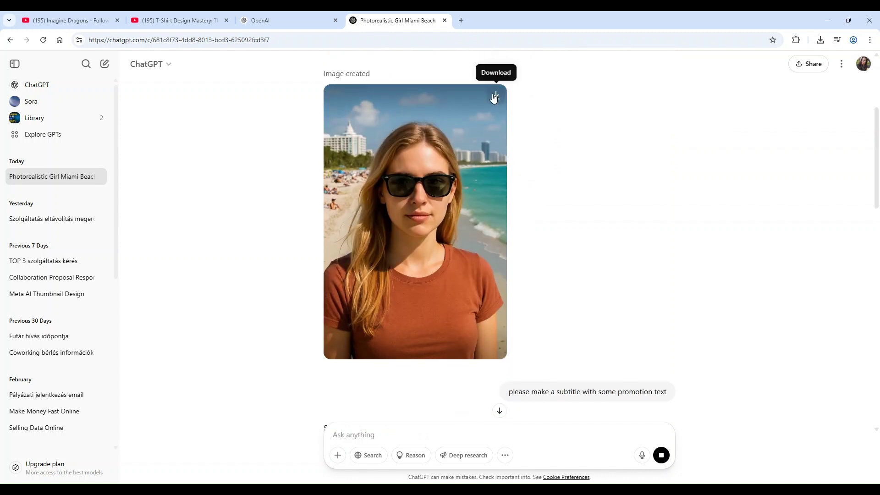
scroll(597, 238, down, 2)
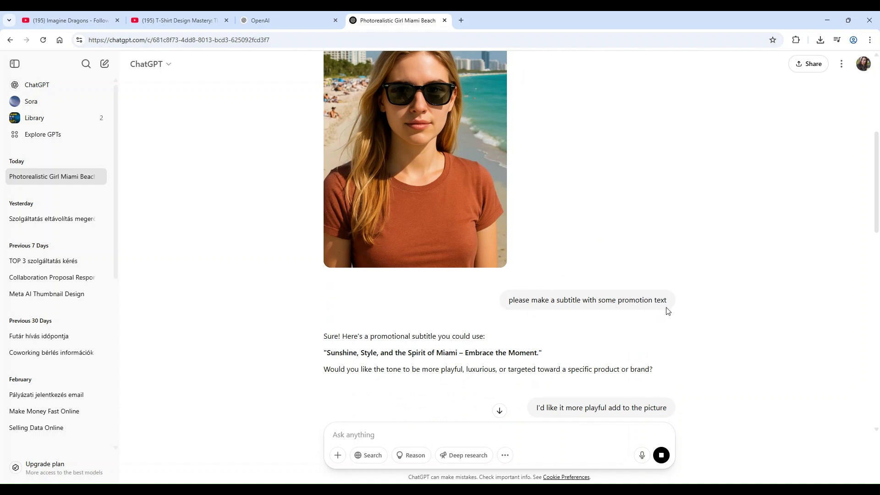
scroll(641, 310, down, 1)
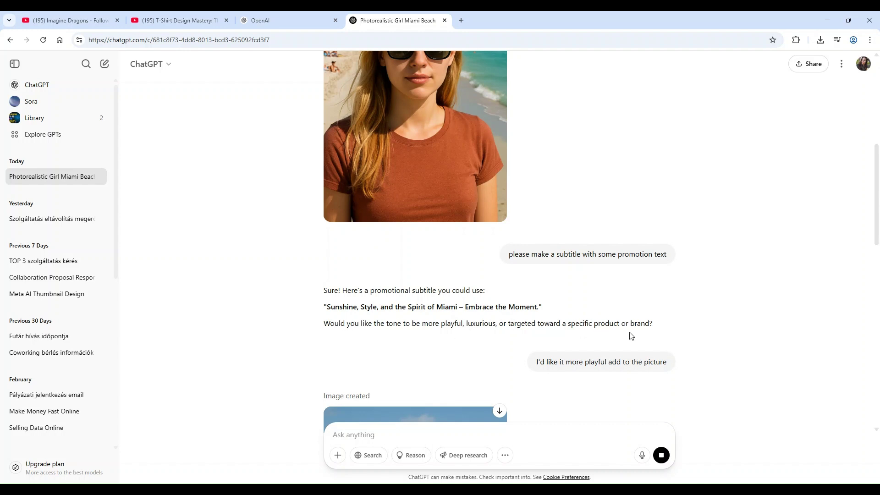
scroll(662, 331, down, 1)
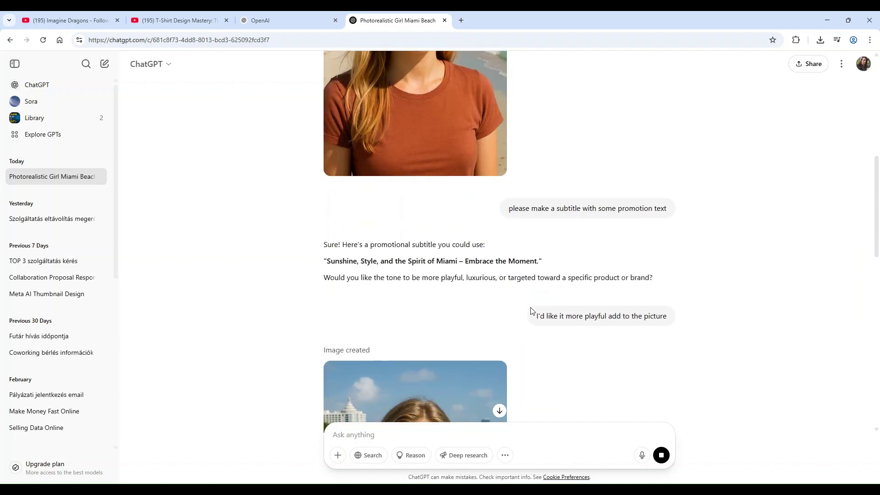
scroll(674, 327, down, 5)
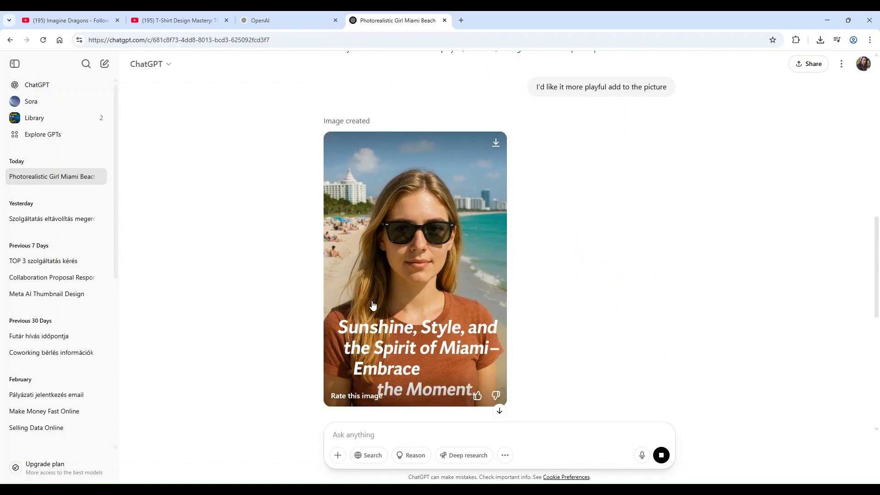
scroll(461, 371, down, 3)
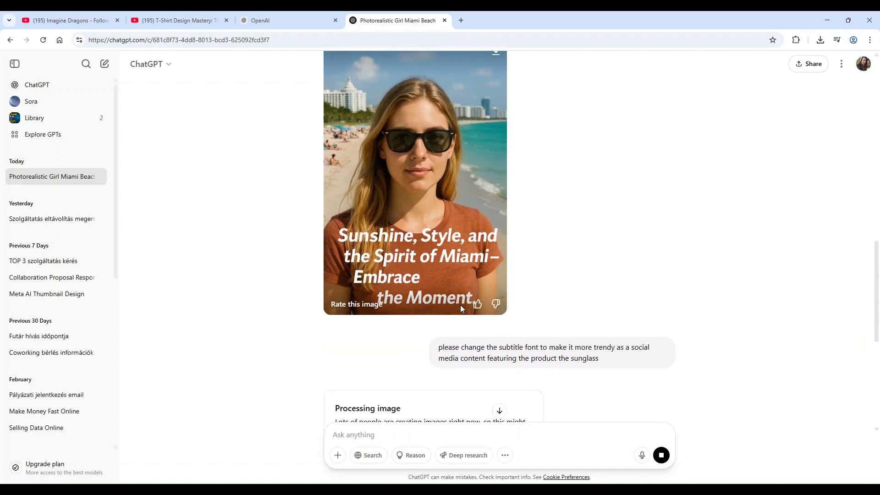
scroll(460, 304, up, 6)
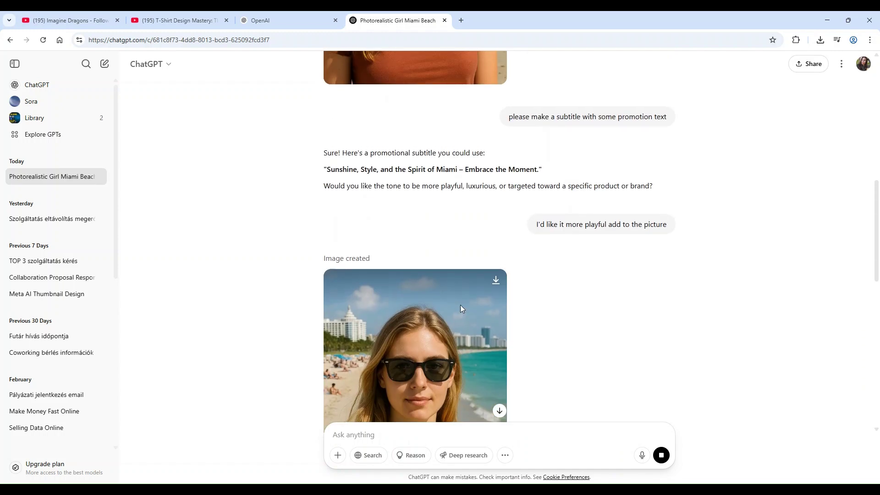
scroll(460, 308, up, 6)
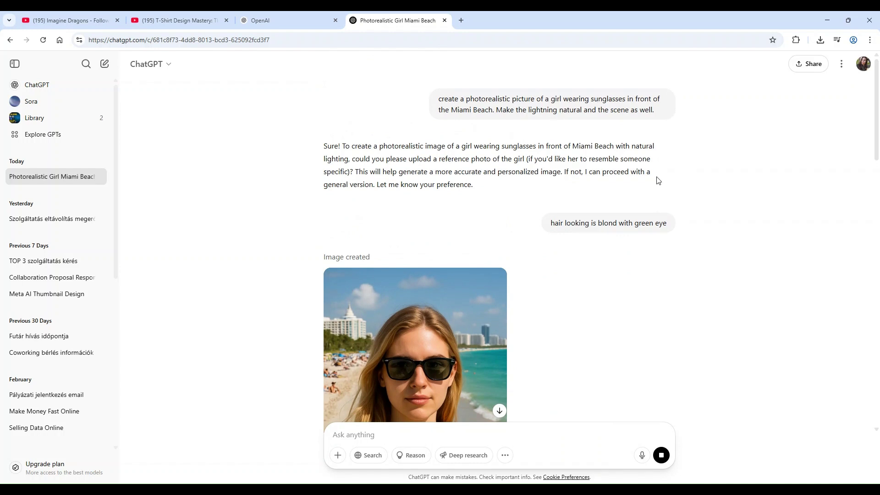
Re-examine the original Miami Beach portrait, the promotional subtitle exchange and the image with the subtitle added.
scroll(659, 180, down, 1)
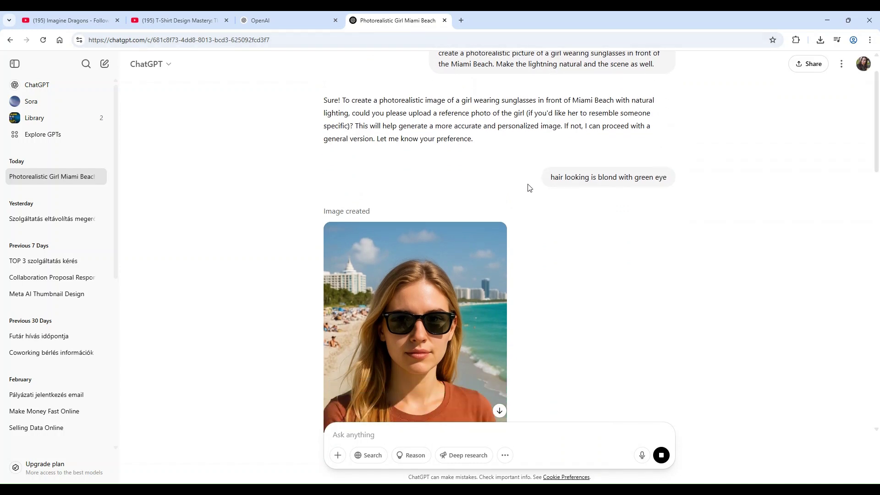
scroll(611, 118, down, 1)
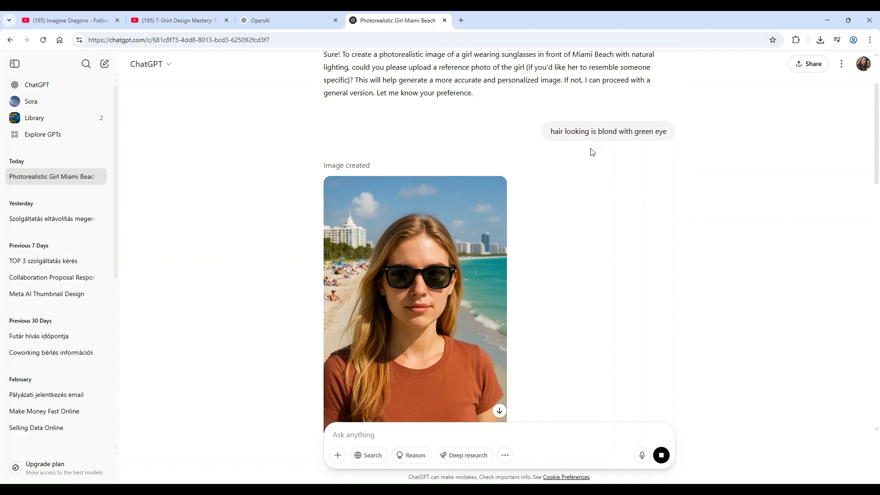
scroll(432, 194, down, 1)
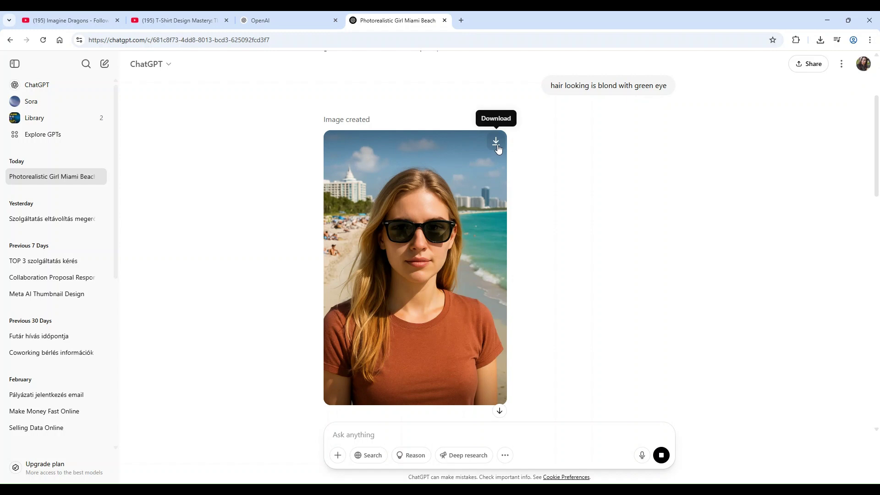
scroll(498, 149, down, 4)
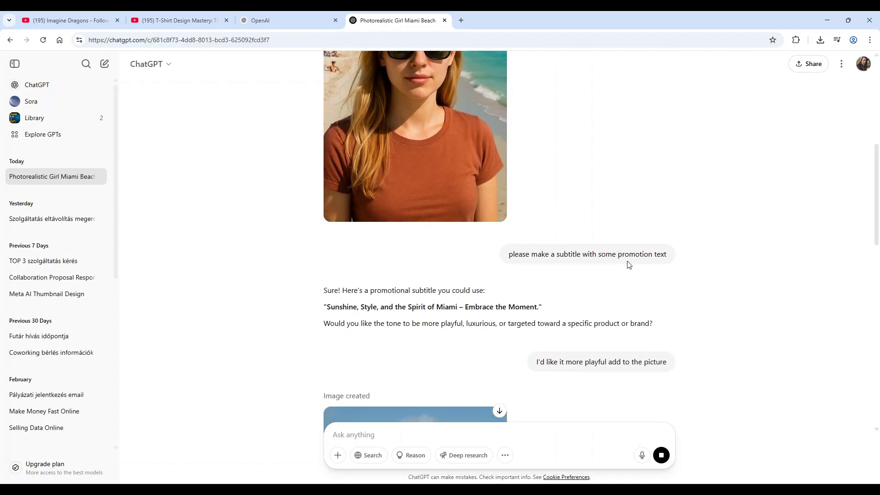
scroll(625, 265, down, 1)
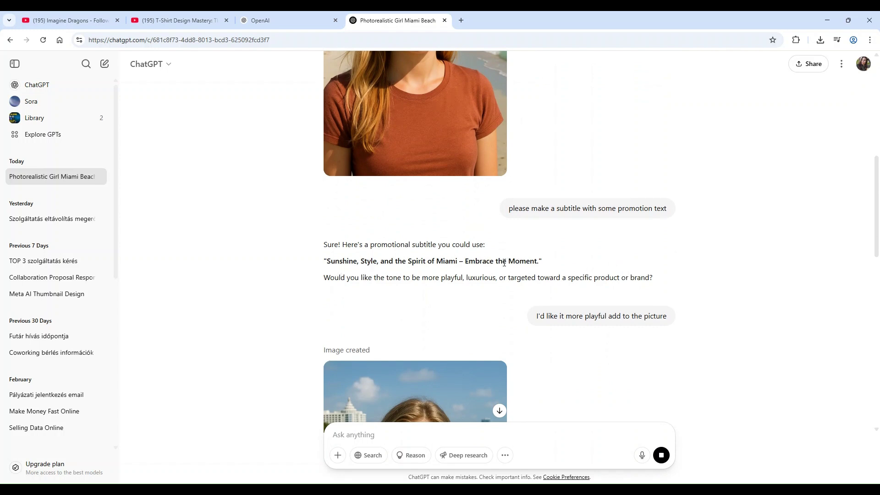
scroll(502, 266, down, 1)
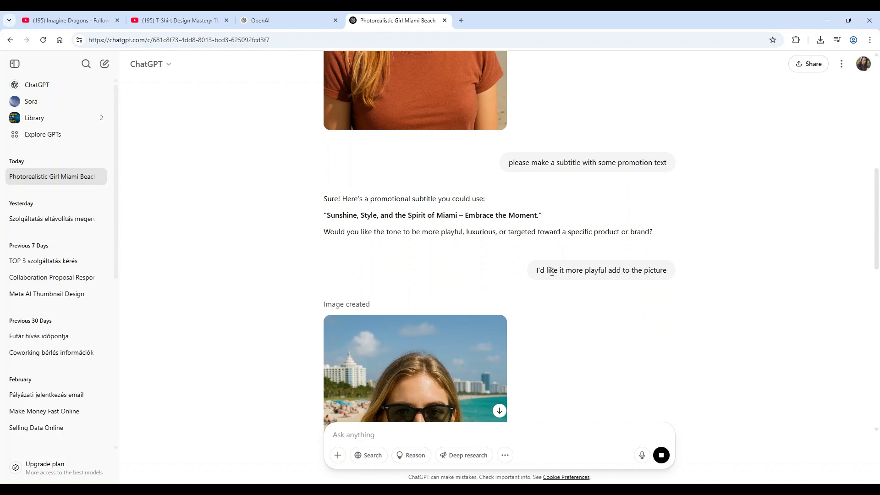
scroll(552, 272, down, 3)
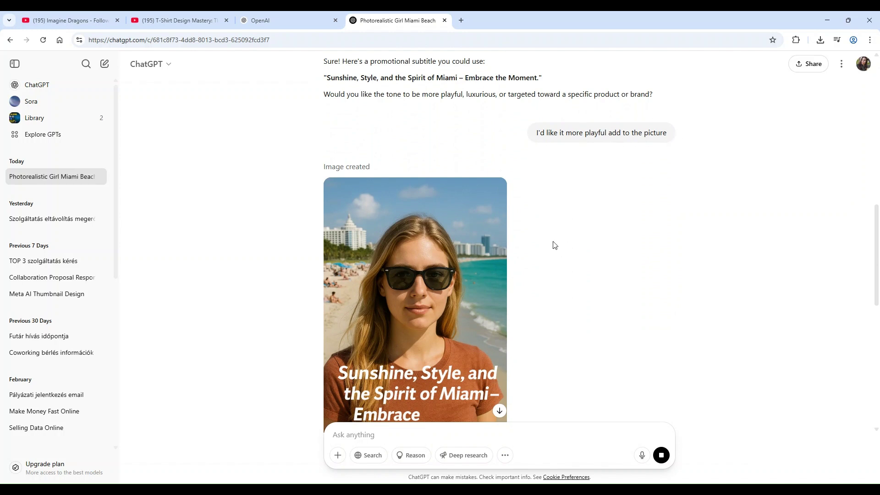
scroll(553, 245, down, 2)
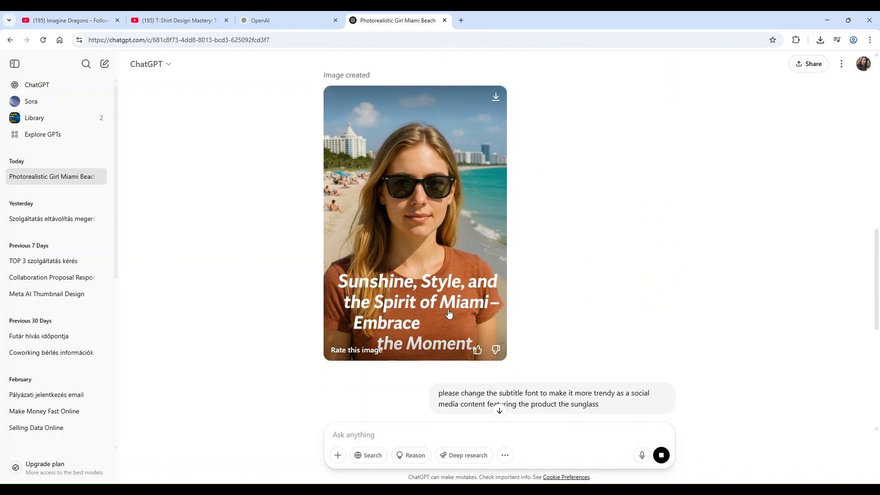
click(478, 350)
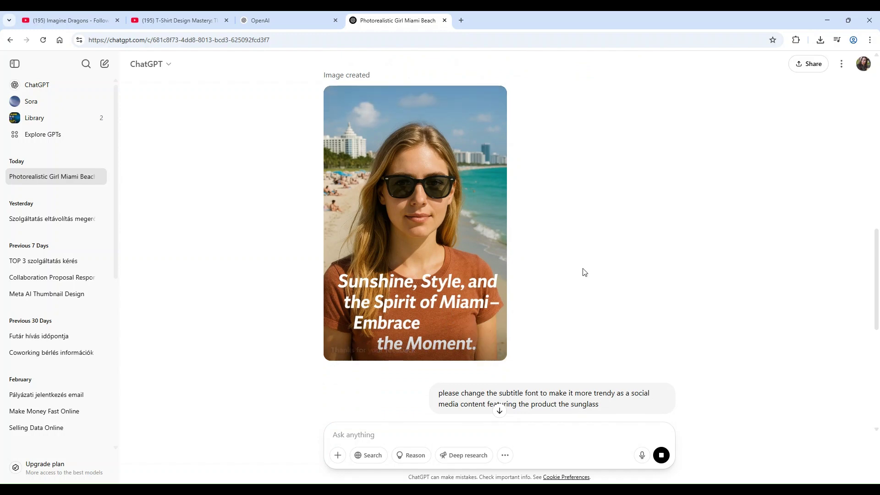
Examine the request for a trendier subtitle font and the redesigned sunglasses image generated for it.
scroll(582, 274, down, 4)
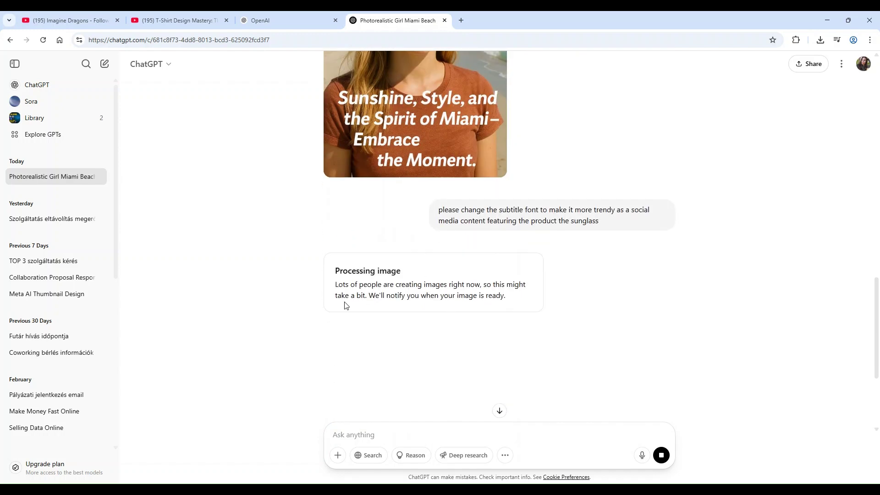
scroll(417, 281, down, 1)
scroll(520, 240, down, 2)
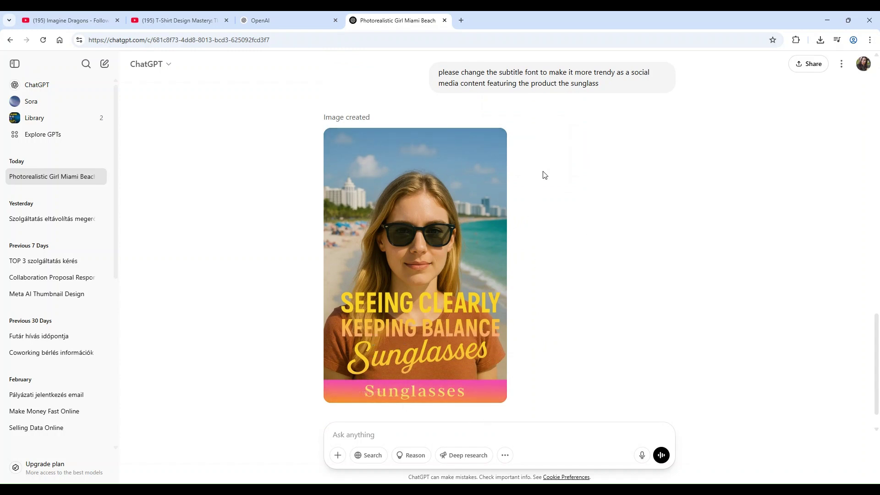
scroll(481, 284, down, 1)
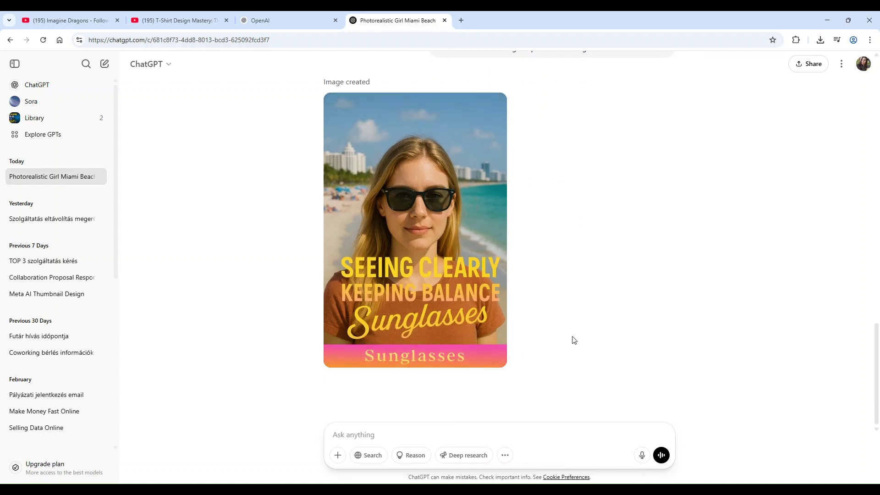
scroll(554, 275, up, 1)
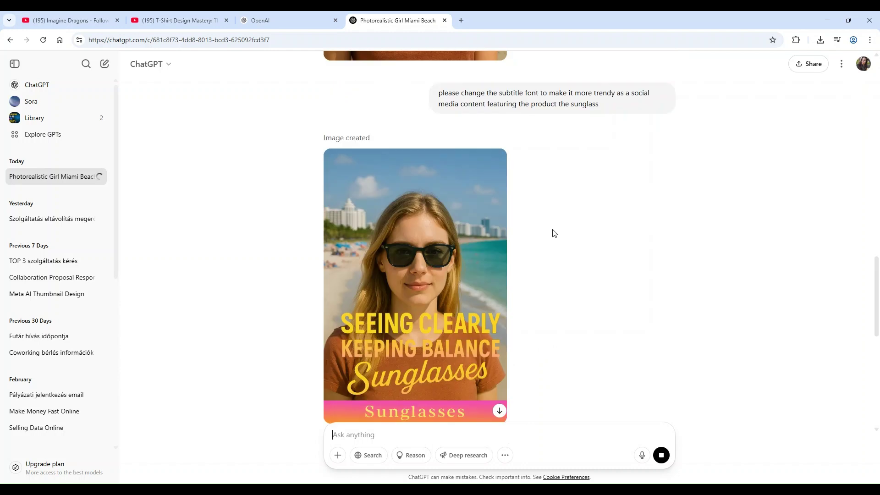
Read the Instagram ad request and the reply's ad style, format, text and design points below the redesigned image.
scroll(547, 241, down, 2)
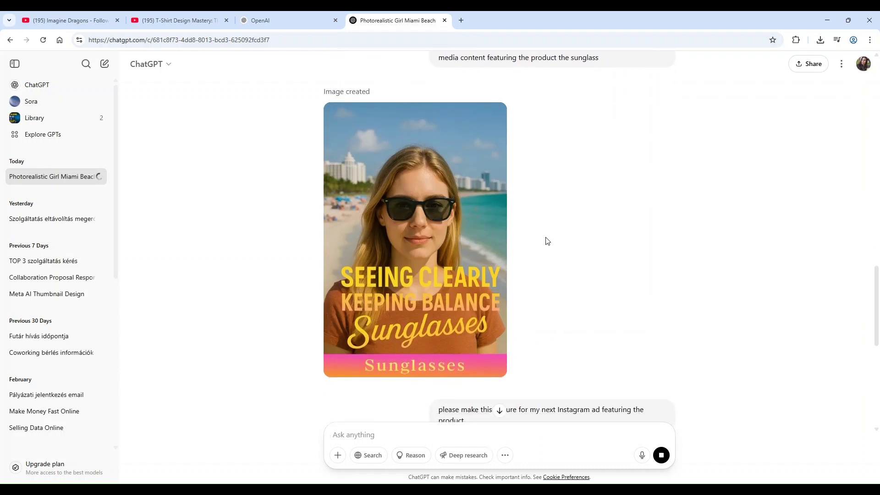
scroll(505, 303, up, 1)
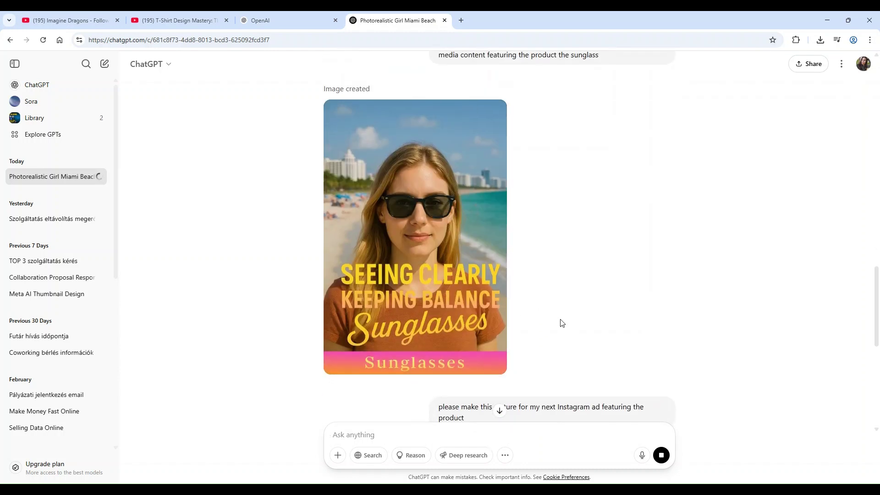
scroll(566, 356, down, 1)
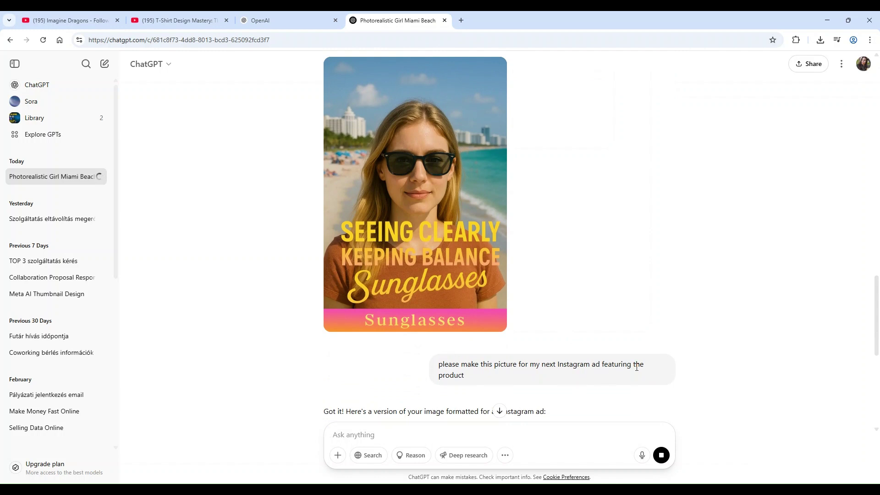
scroll(498, 358, down, 1)
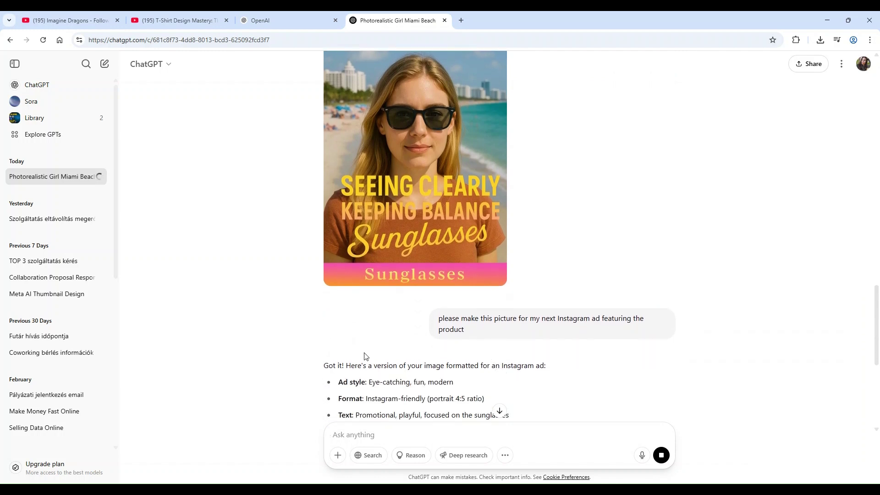
scroll(366, 356, down, 1)
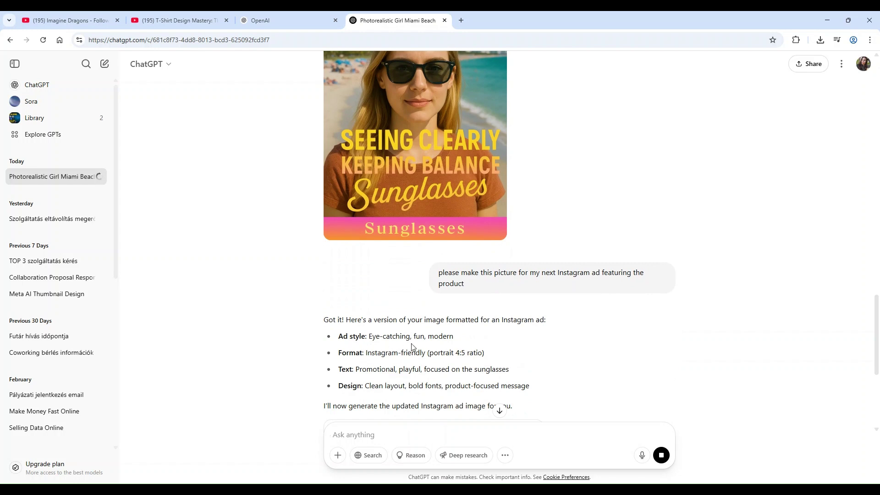
scroll(326, 306, down, 1)
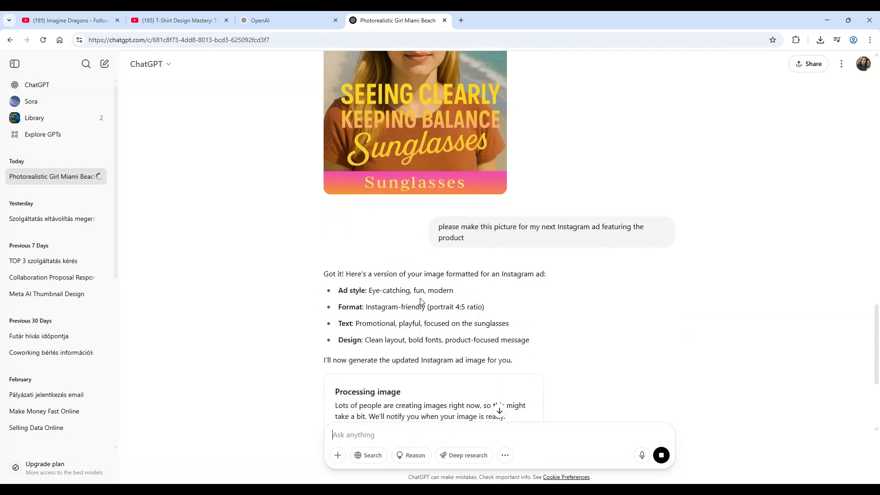
scroll(383, 307, down, 1)
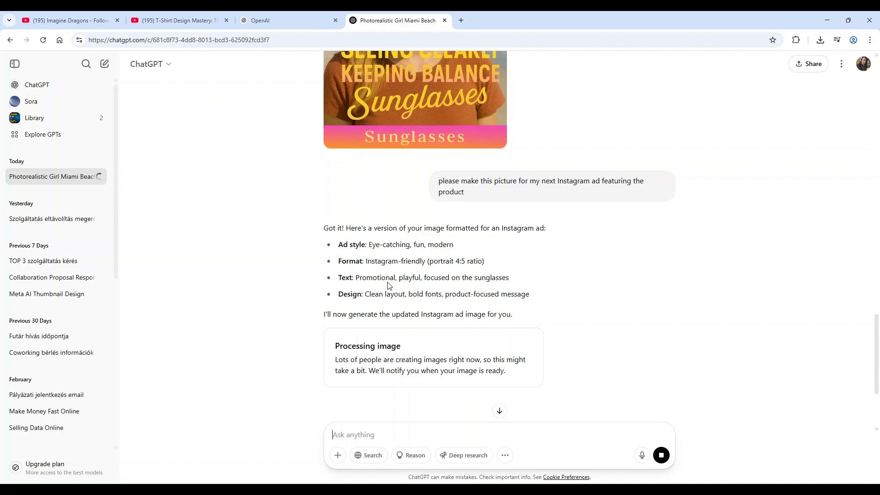
Highlight the sunglasses focus, the Design line and the Instagram ad image phrase in the reply, and compare with the previous image.
drag(427, 278, 504, 277)
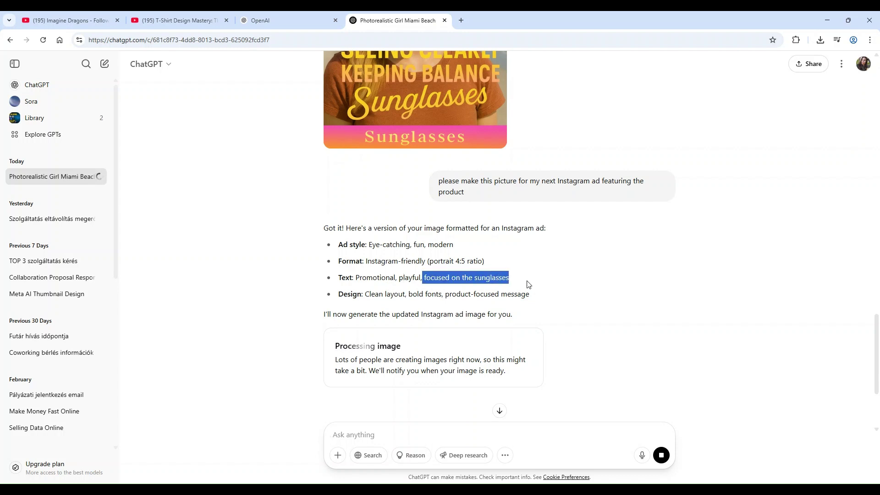
click(345, 294)
drag(339, 295, 556, 299)
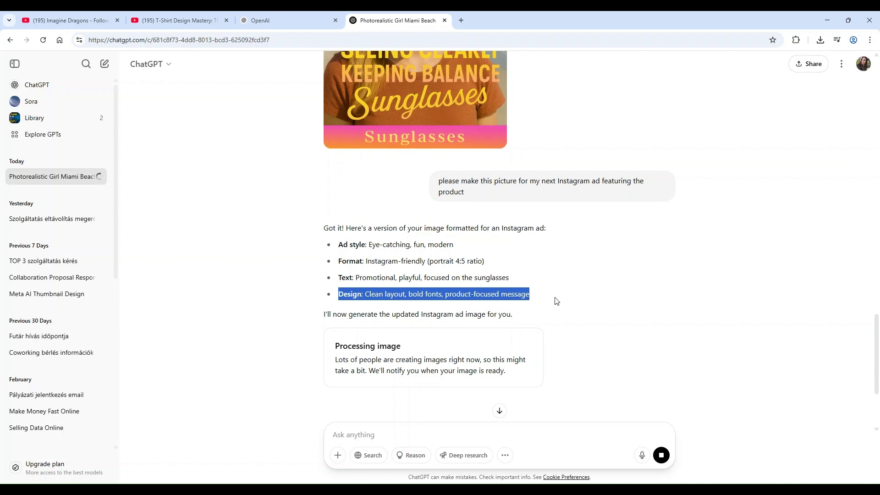
click(550, 309)
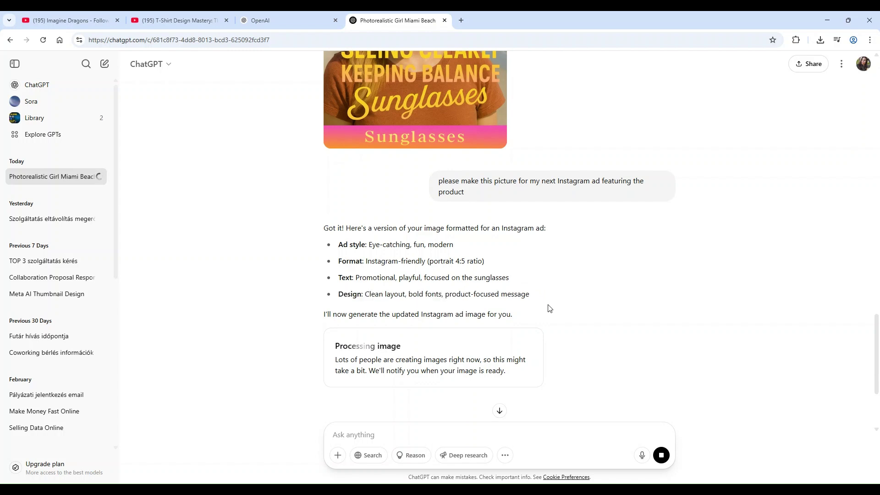
drag(415, 314, 529, 318)
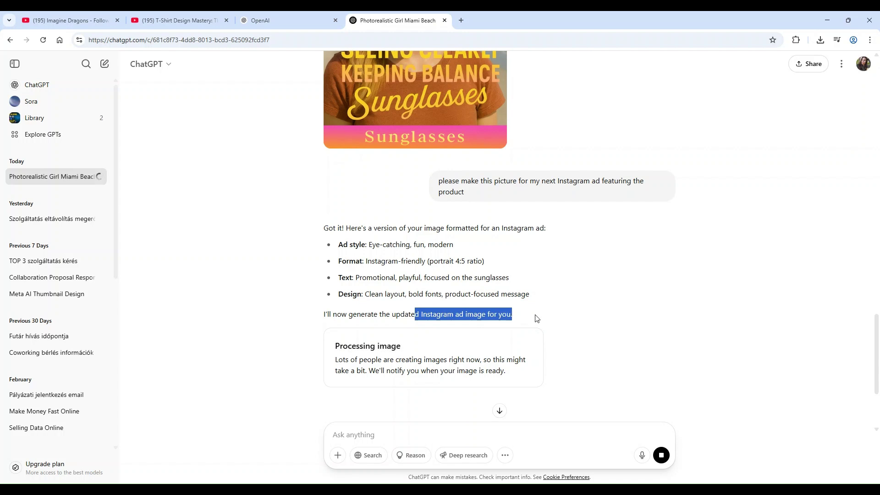
scroll(537, 316, up, 6)
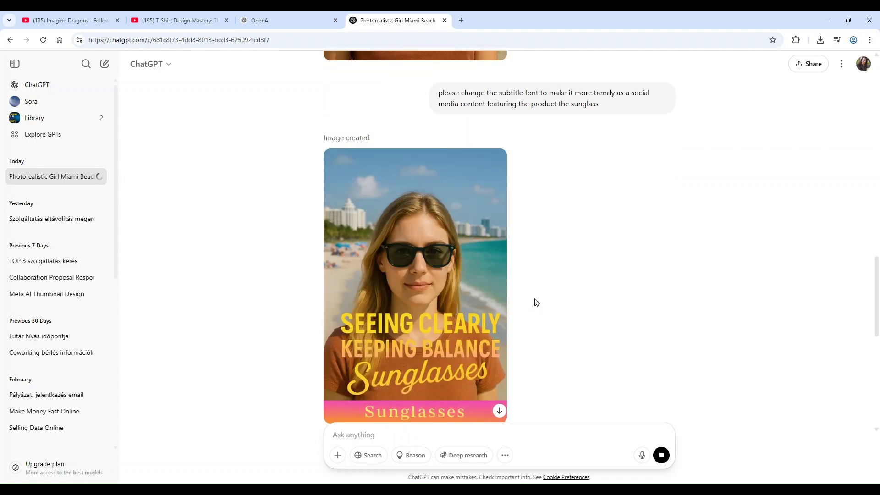
scroll(536, 302, down, 7)
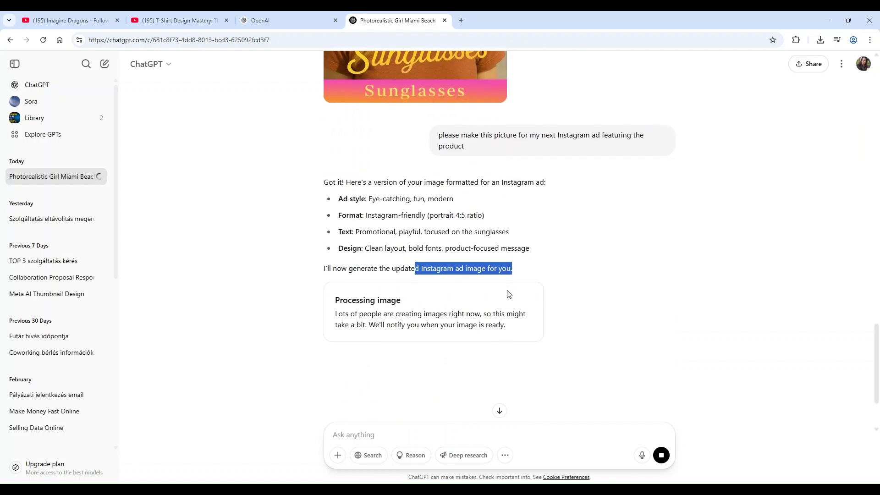
Review the earlier sunglasses images from the Instagram ad reply back to the original Miami Beach portrait.
scroll(508, 294, up, 2)
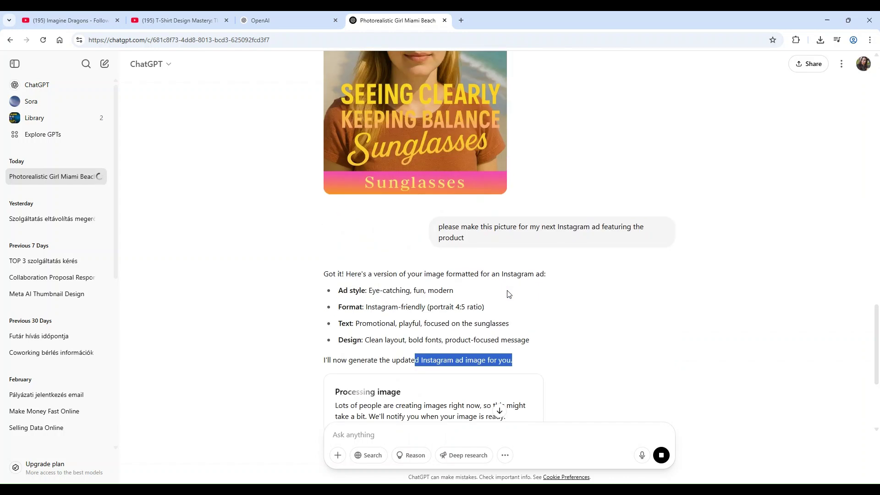
scroll(508, 294, up, 1)
scroll(507, 294, up, 5)
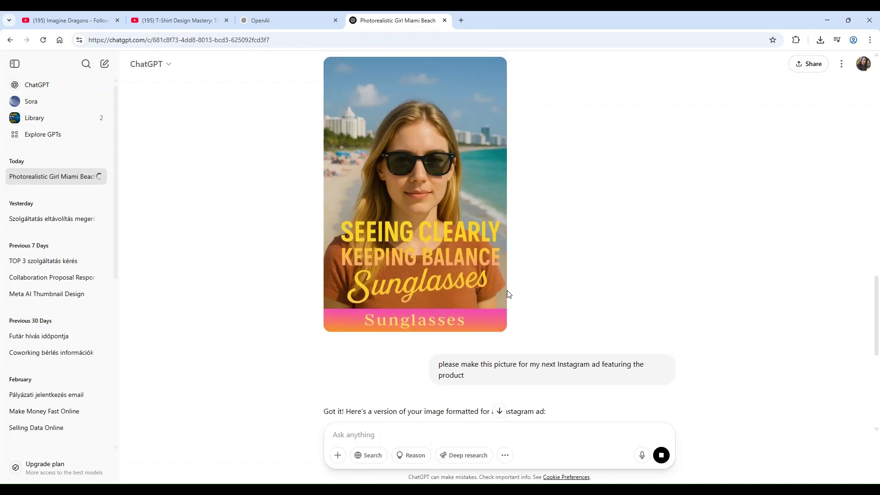
scroll(507, 294, up, 13)
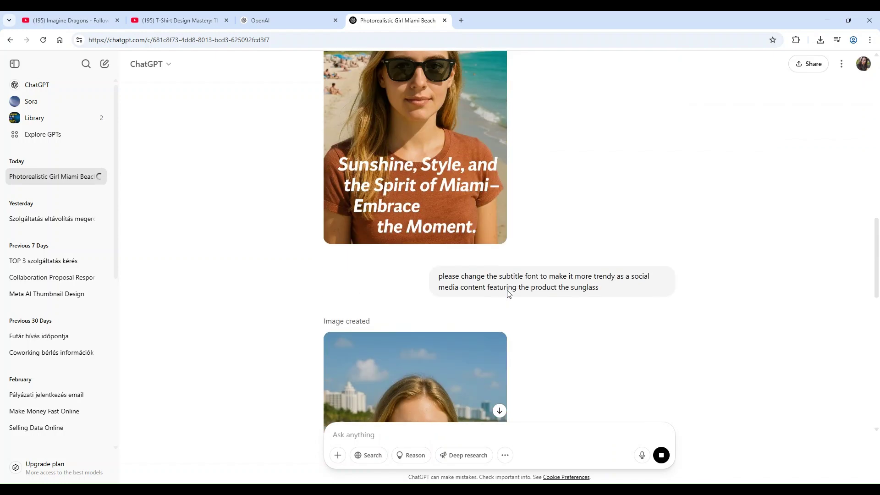
scroll(508, 294, up, 6)
scroll(523, 161, down, 2)
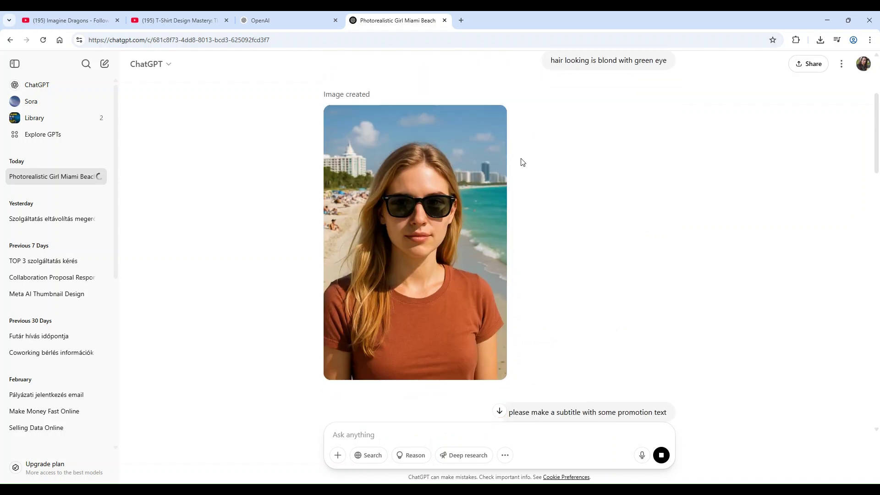
Compare the original portrait, the playful subtitle version and the trendier redesign, along with the requests between them.
scroll(379, 249, down, 7)
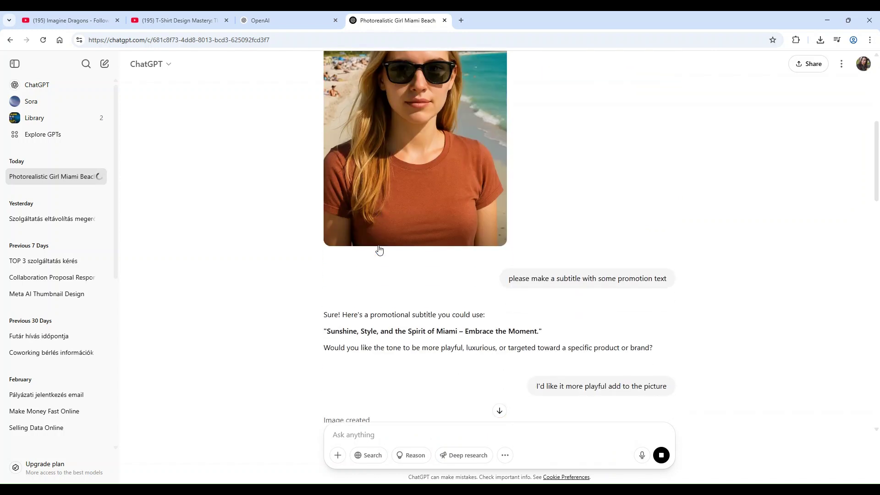
scroll(457, 308, down, 2)
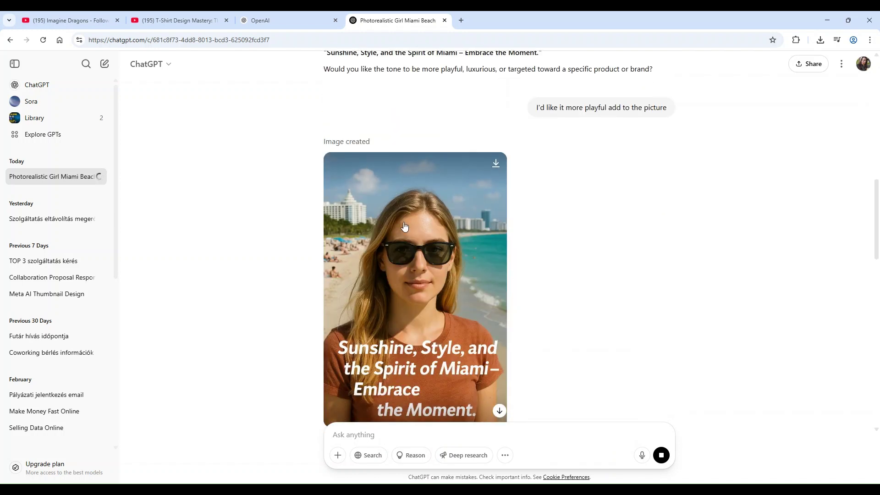
scroll(457, 223, down, 2)
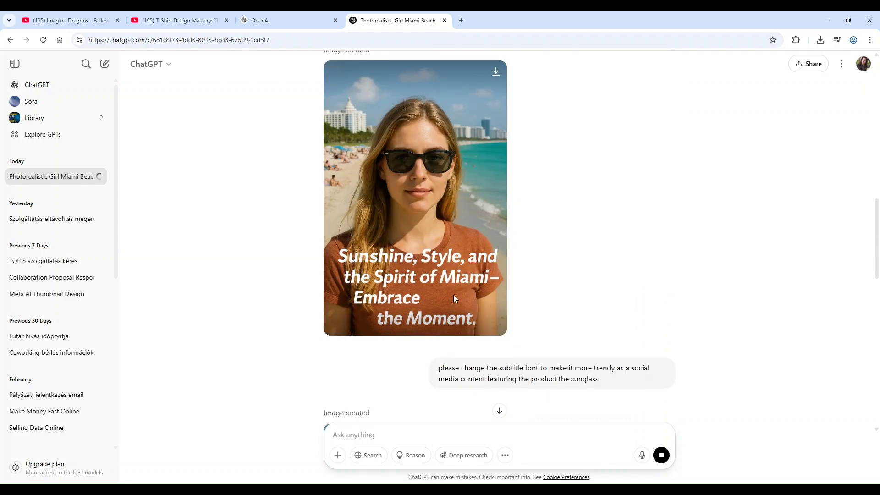
scroll(425, 237, down, 5)
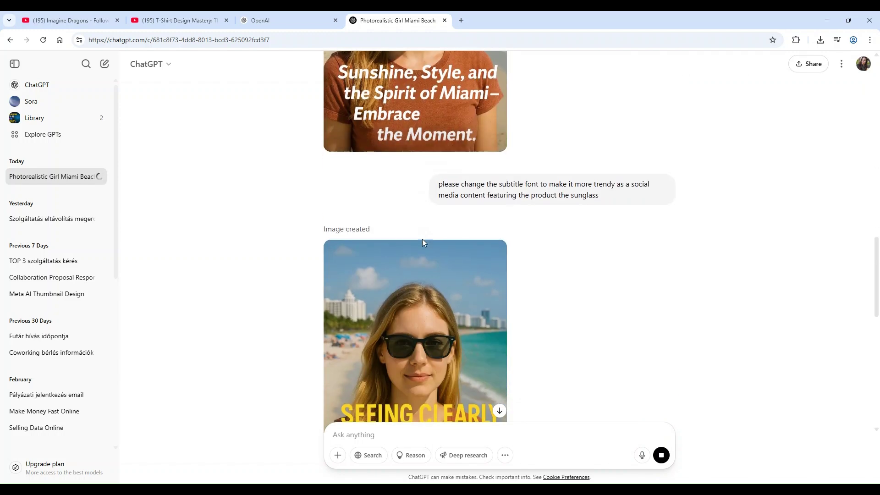
scroll(389, 262, down, 1)
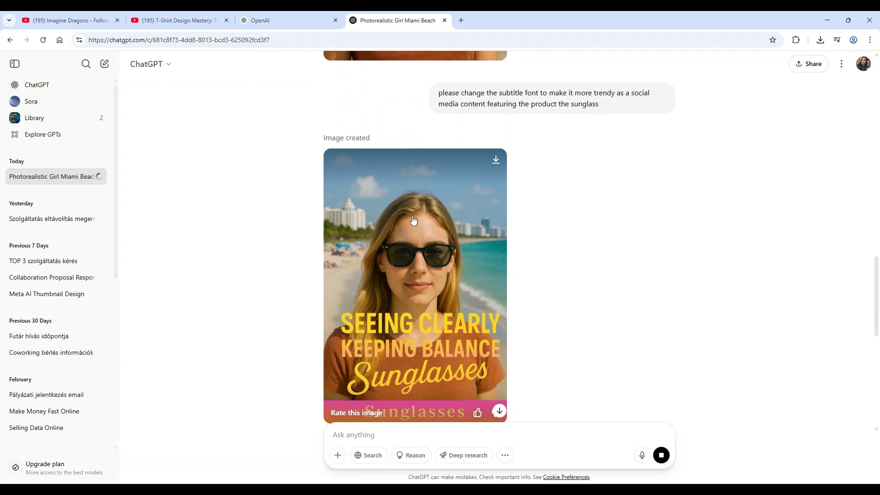
scroll(424, 243, down, 2)
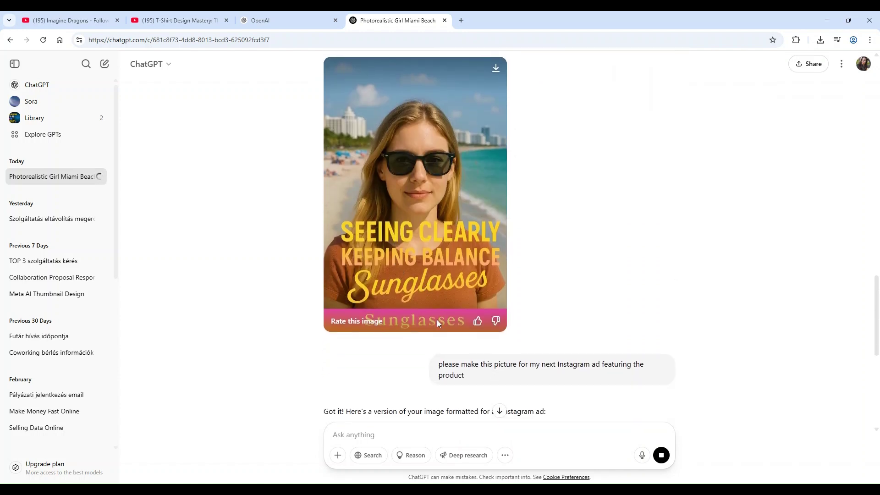
Examine the redesigned image against the Instagram ad reply below it, and clear the text highlight.
scroll(437, 320, up, 1)
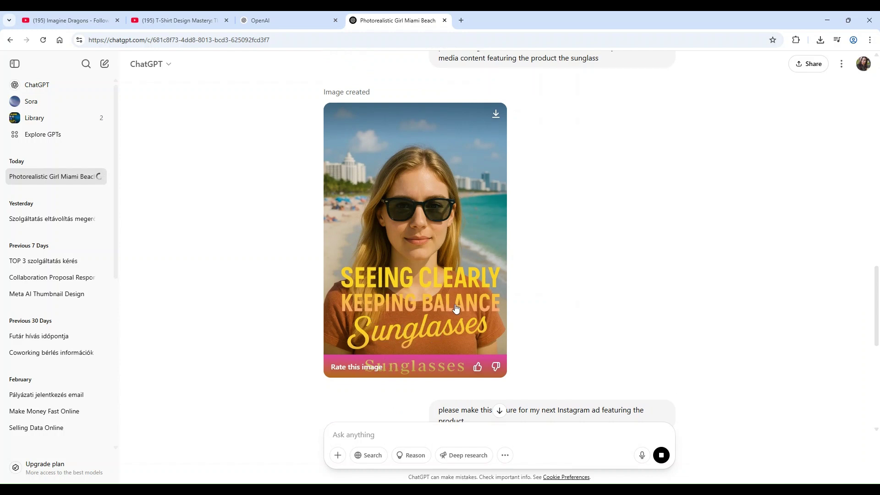
scroll(482, 234, down, 3)
drag(415, 407, 512, 408)
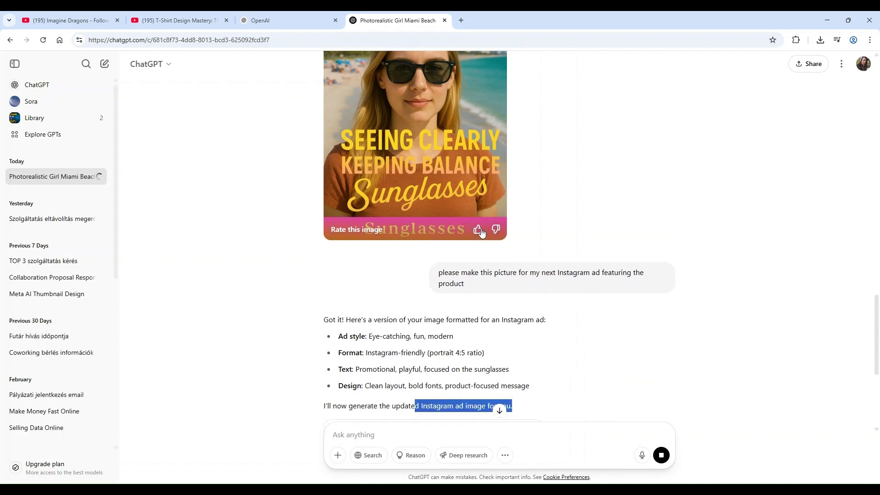
scroll(508, 334, down, 1)
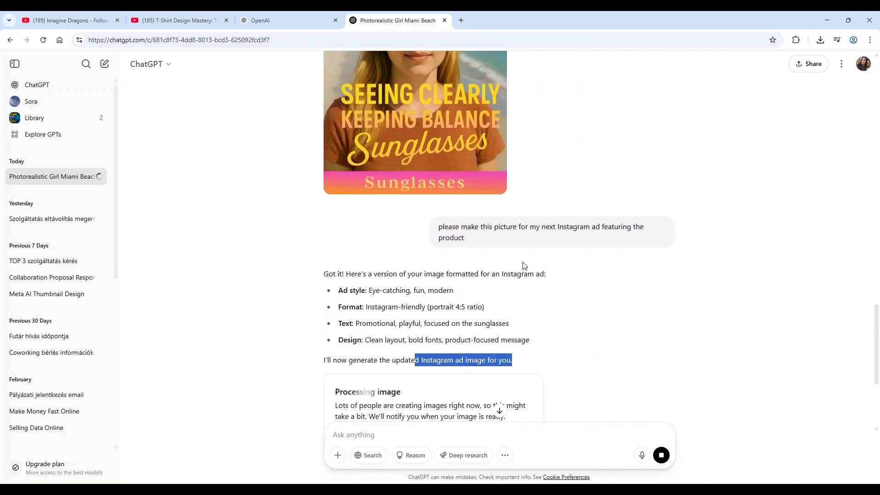
scroll(426, 343, down, 1)
click(531, 306)
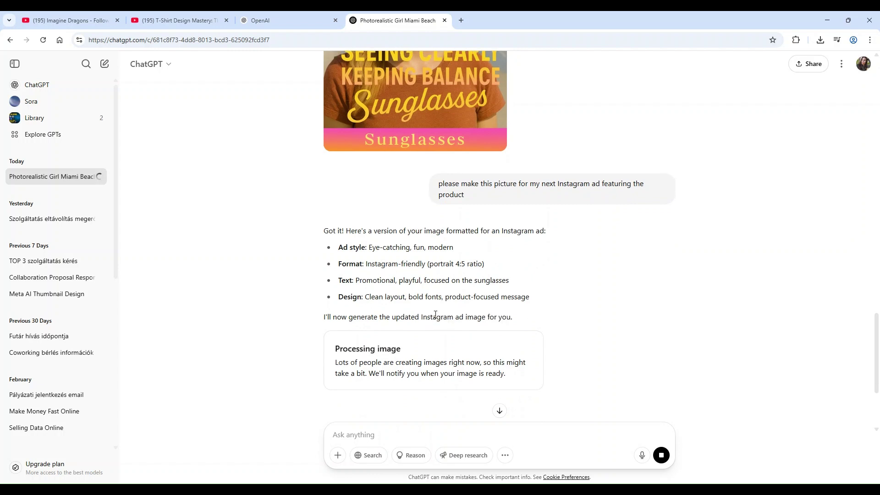
Check the Instagram ad image still being processed and look back at the redesigned image.
scroll(433, 315, up, 1)
scroll(435, 316, up, 4)
scroll(435, 316, down, 5)
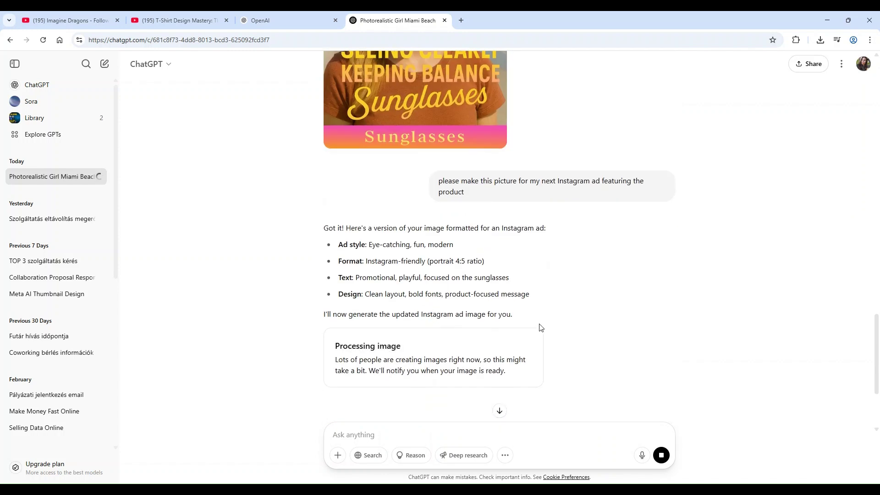
scroll(541, 328, up, 1)
scroll(541, 327, up, 4)
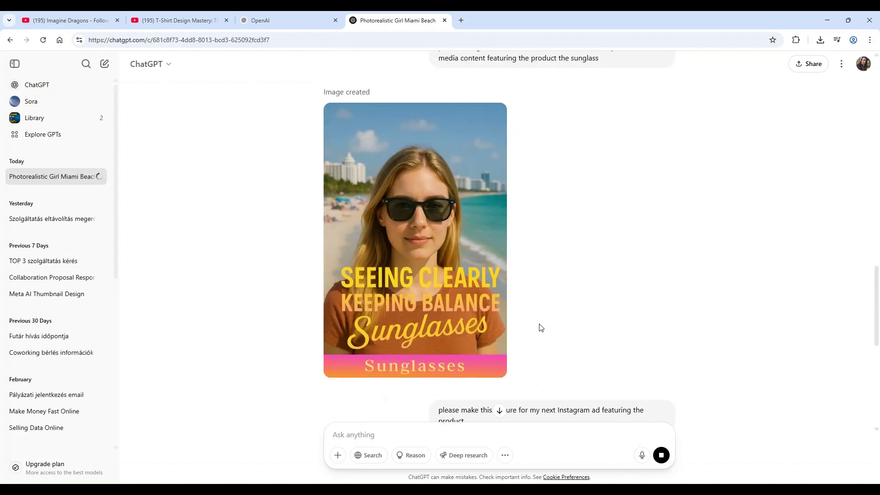
Re-read the opening picture prompt and the hair and eye description, and inspect the portrait generated from them.
scroll(541, 327, up, 10)
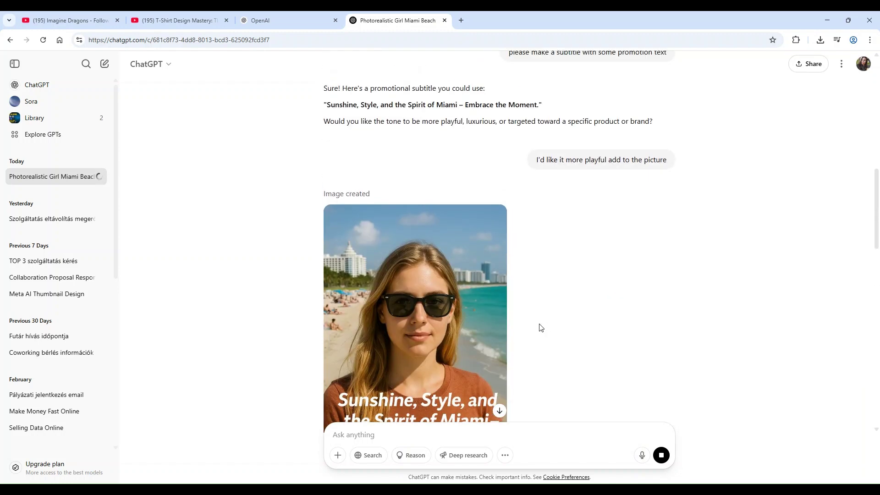
scroll(541, 327, up, 11)
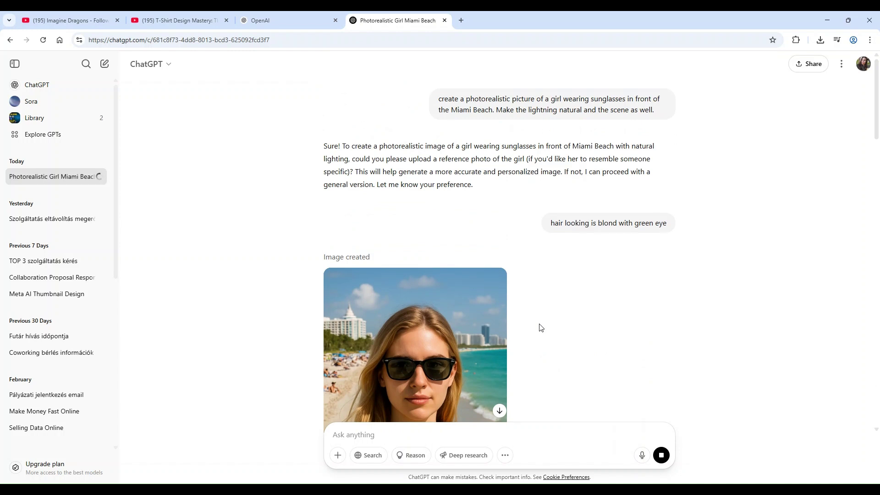
scroll(531, 325, down, 6)
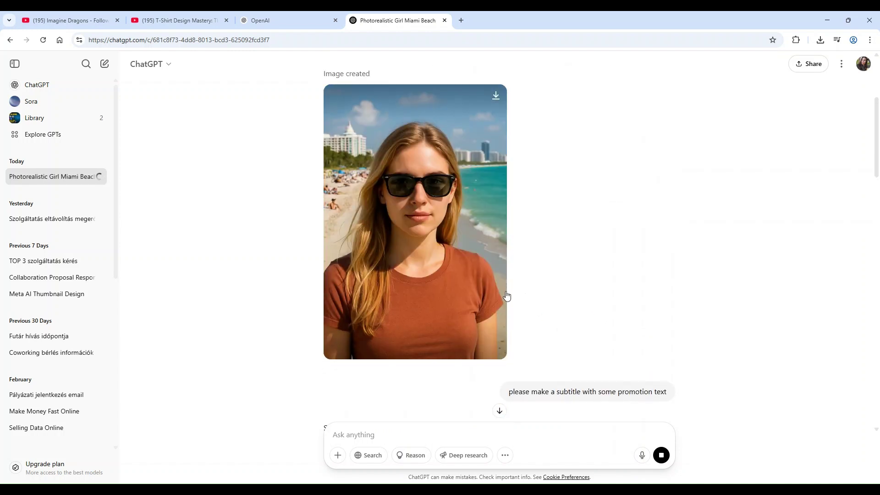
scroll(511, 300, up, 4)
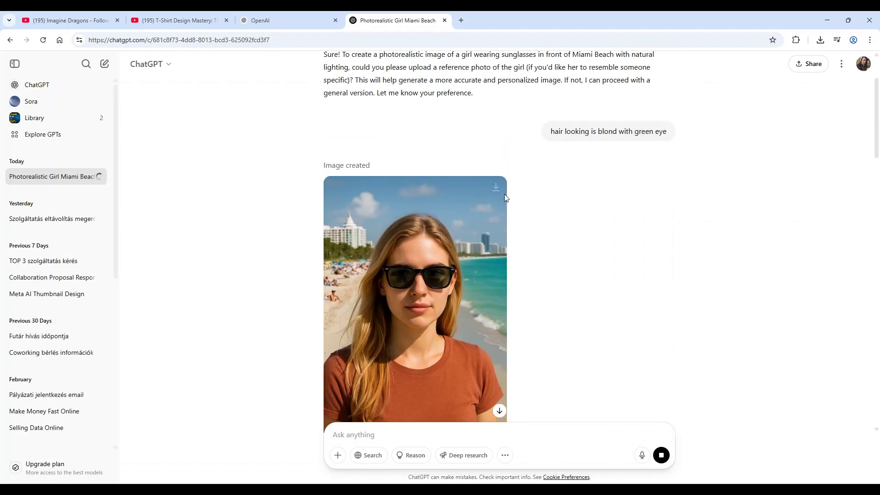
Revisit the promotional subtitle exchange and its image, and rate the trendier redesigned sunglasses image as liked.
scroll(497, 189, down, 10)
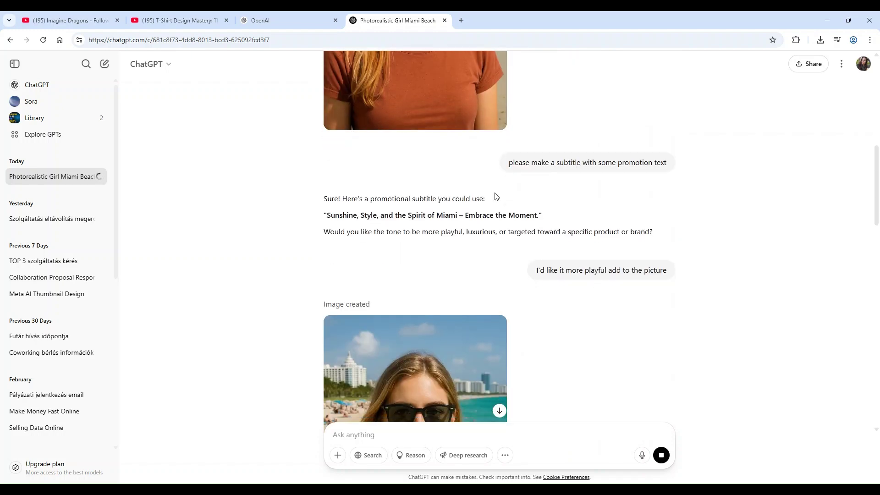
scroll(508, 188, down, 3)
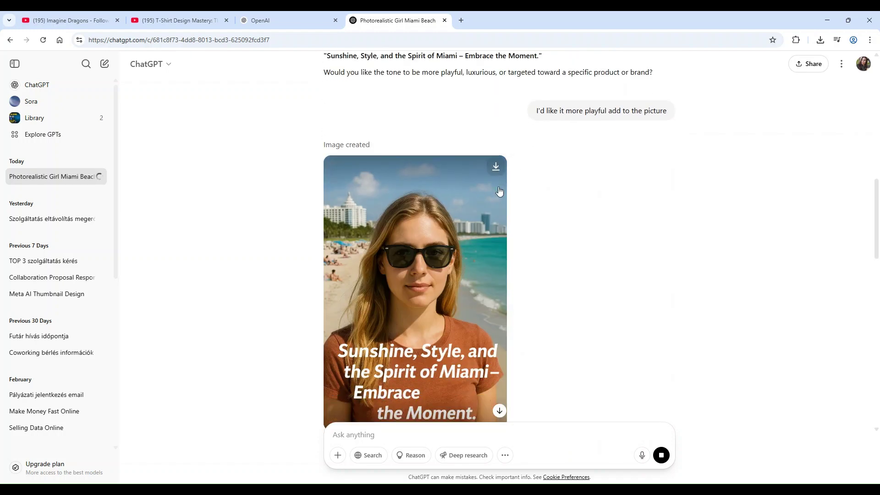
scroll(364, 298, down, 6)
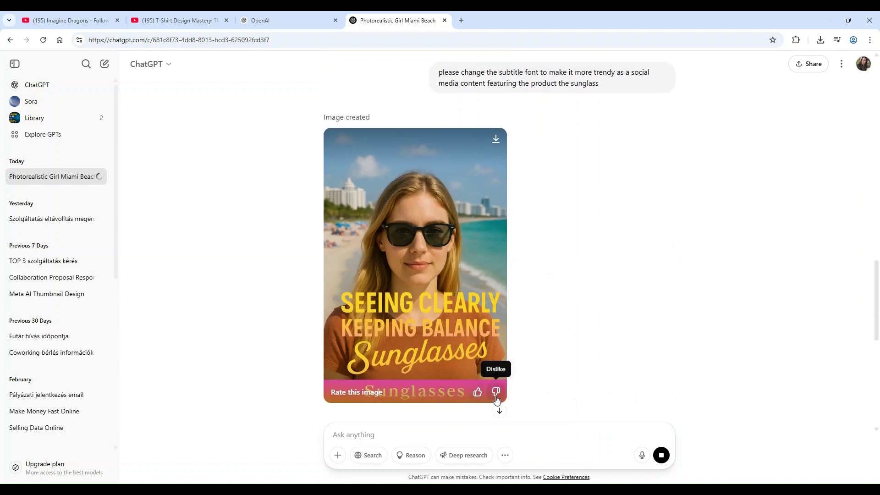
click(477, 392)
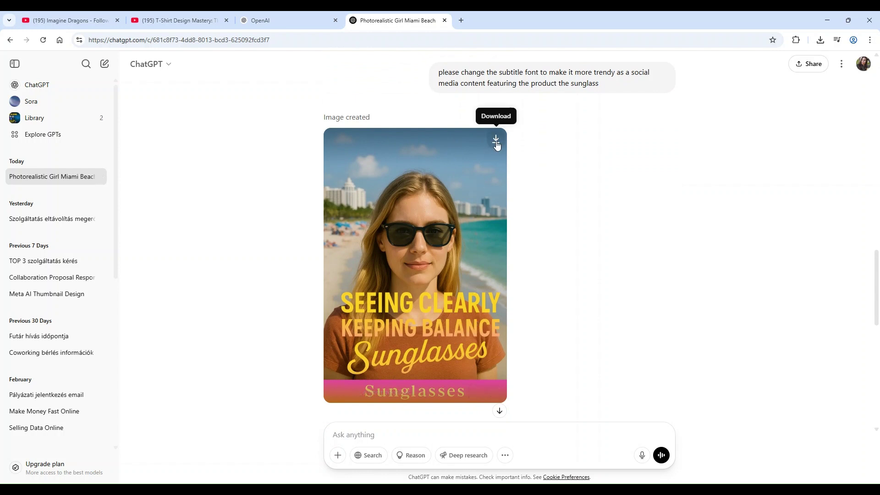
Inspect the newly generated Instagram ad image below the ad reply and rate it as liked.
scroll(497, 145, down, 1)
scroll(497, 146, down, 1)
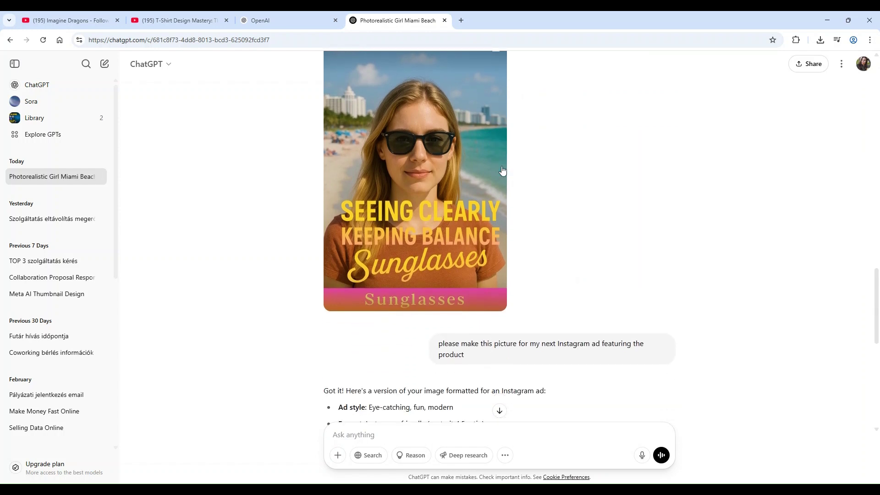
scroll(545, 299, down, 3)
scroll(545, 299, down, 2)
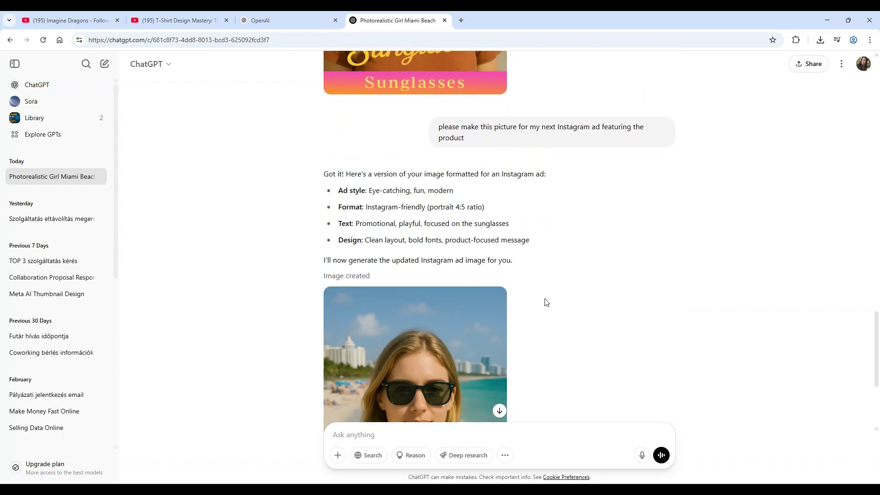
scroll(461, 251, down, 3)
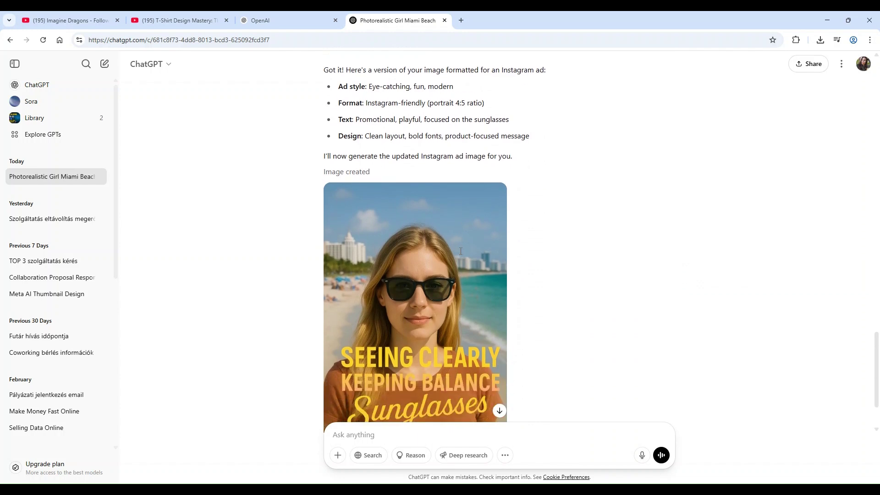
scroll(514, 263, down, 1)
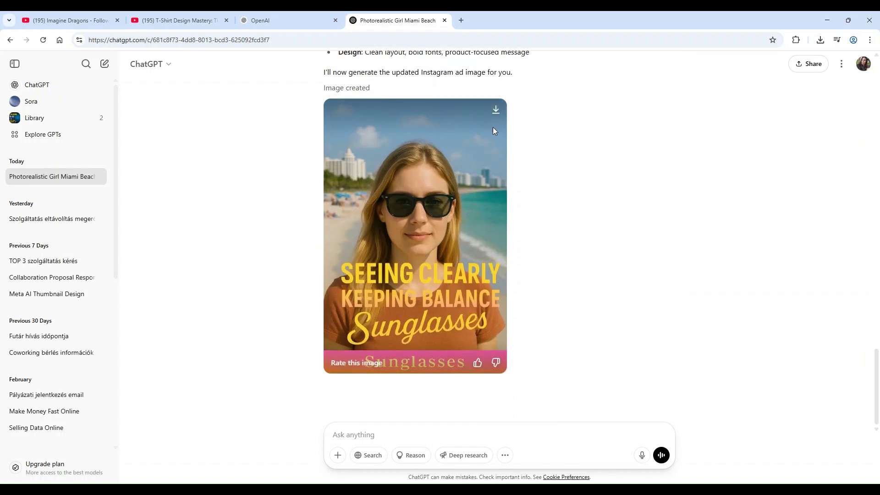
click(477, 363)
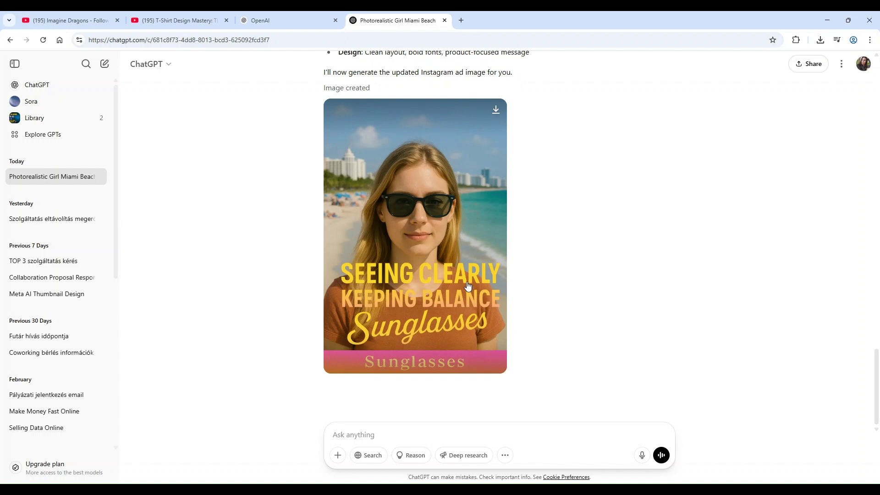
Send the request "please replace the woman for a men and the background should be London Tower Bridge" and briefly highlight its wording.
click(431, 435)
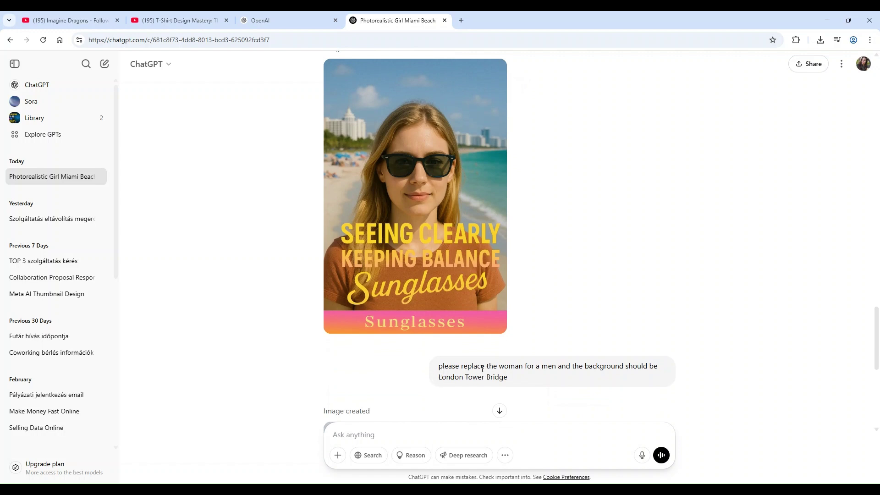
drag(456, 369, 679, 371)
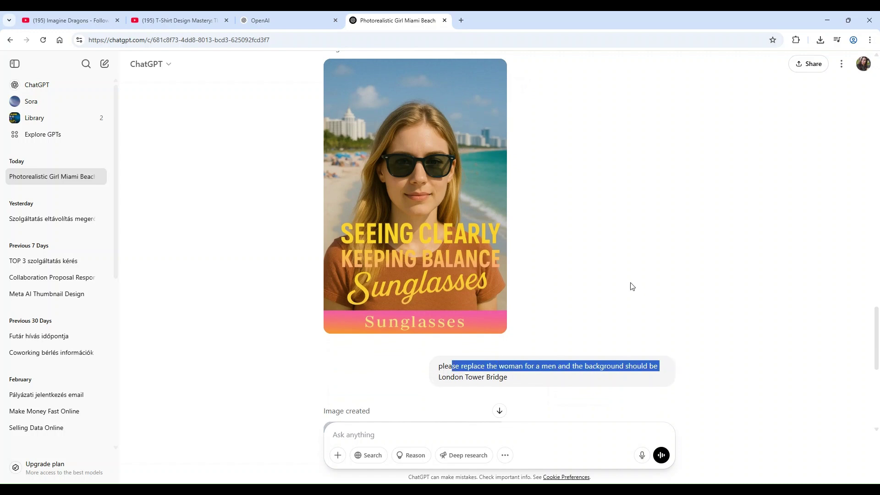
click(584, 251)
Inspect the image generated with the man in front of London Tower Bridge and rate it as liked.
scroll(582, 252, down, 5)
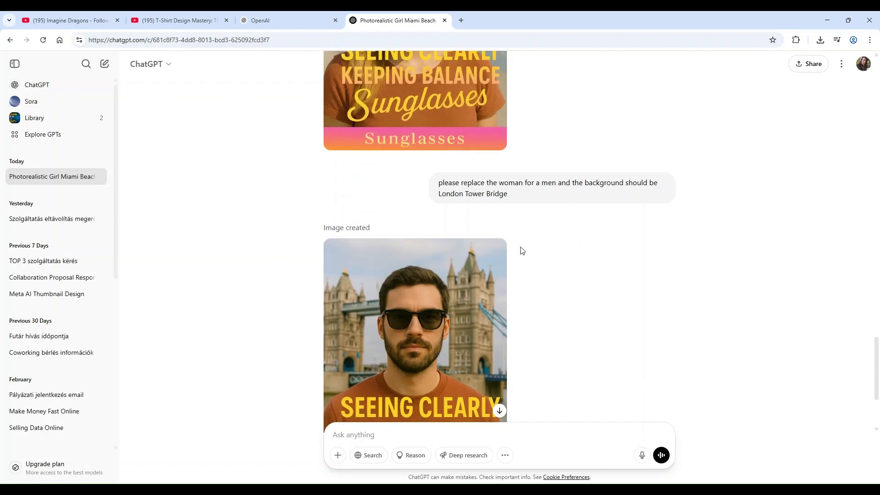
scroll(431, 314, down, 2)
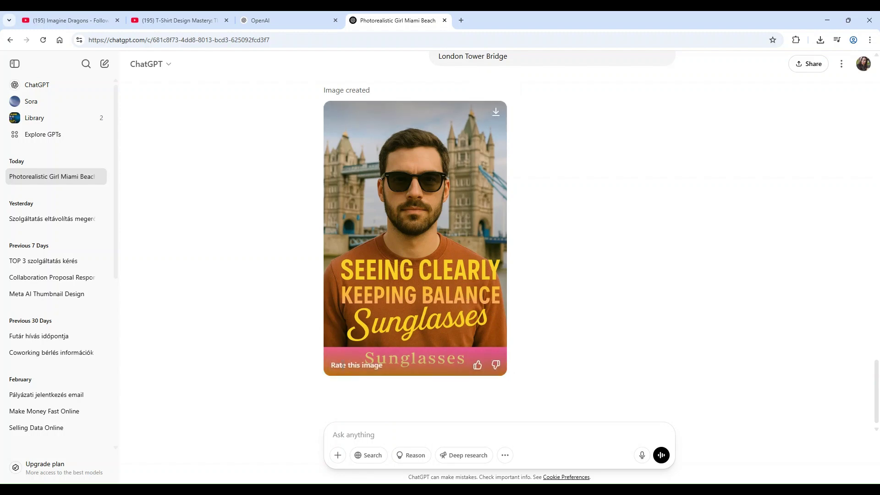
click(477, 365)
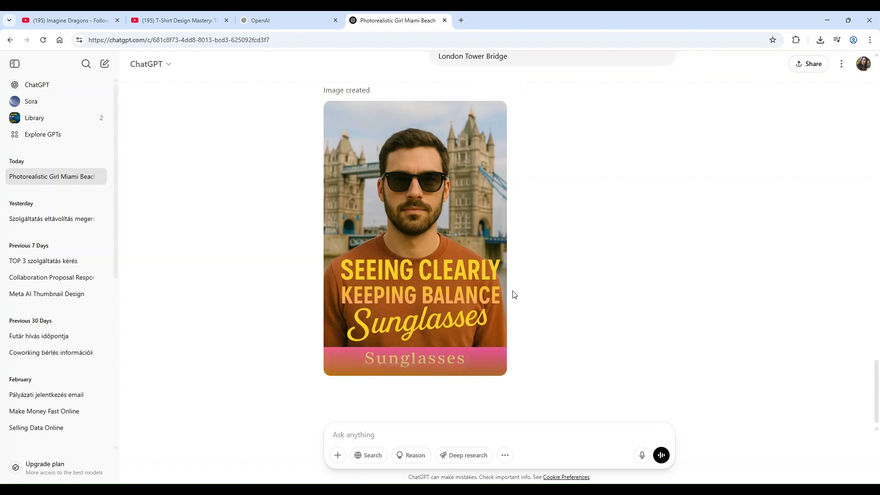
Return to the conversation's opening prompt about the girl wearing sunglasses at Miami Beach and briefly highlight its wording.
scroll(514, 294, up, 20)
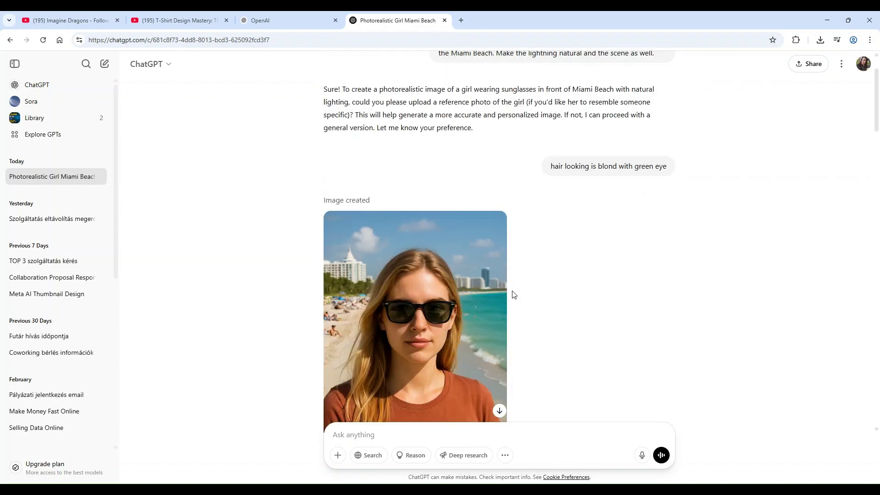
scroll(514, 294, up, 2)
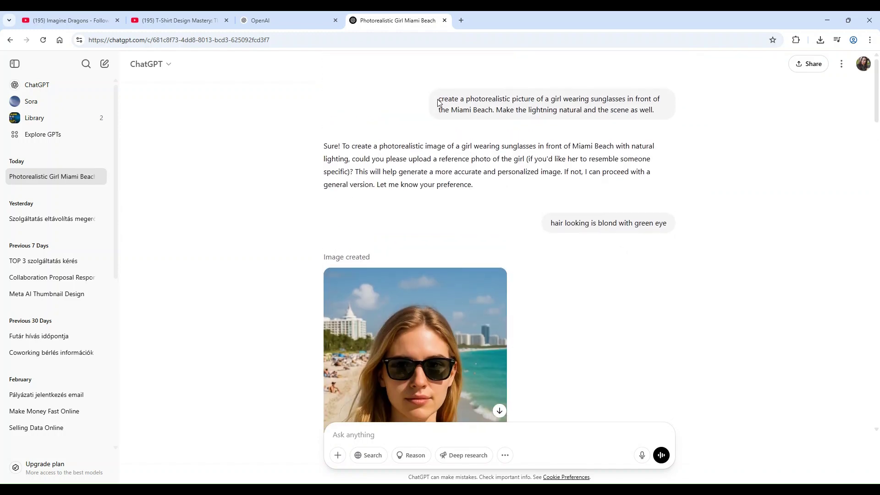
drag(437, 102, 675, 117)
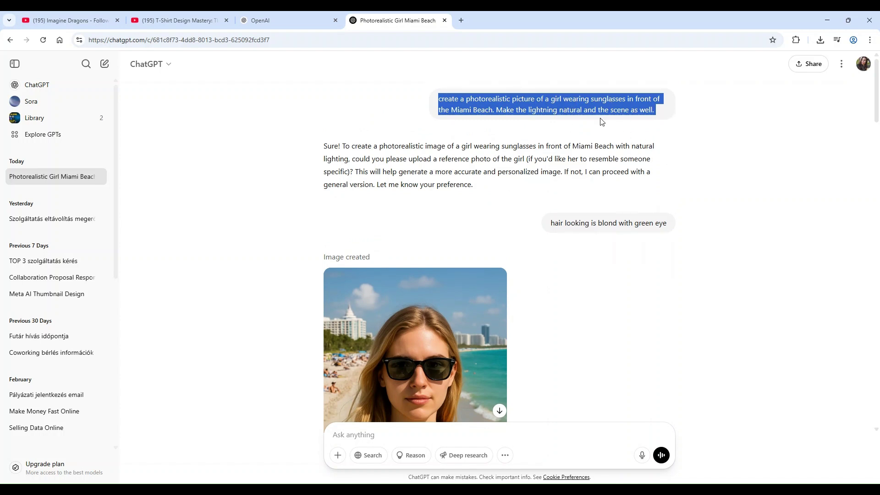
click(659, 180)
Review the sunglasses images in order, from the original beach portrait through the promotional text and Instagram ad versions to the Tower Bridge man.
scroll(475, 222, down, 4)
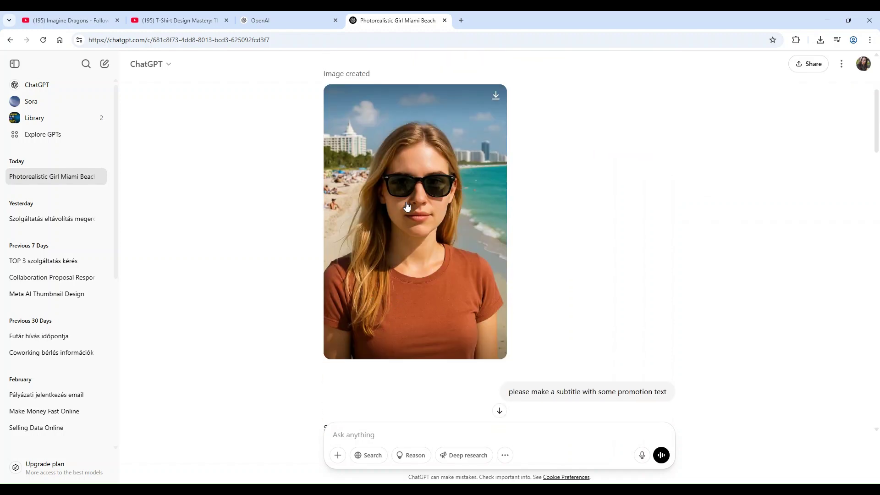
scroll(407, 207, down, 12)
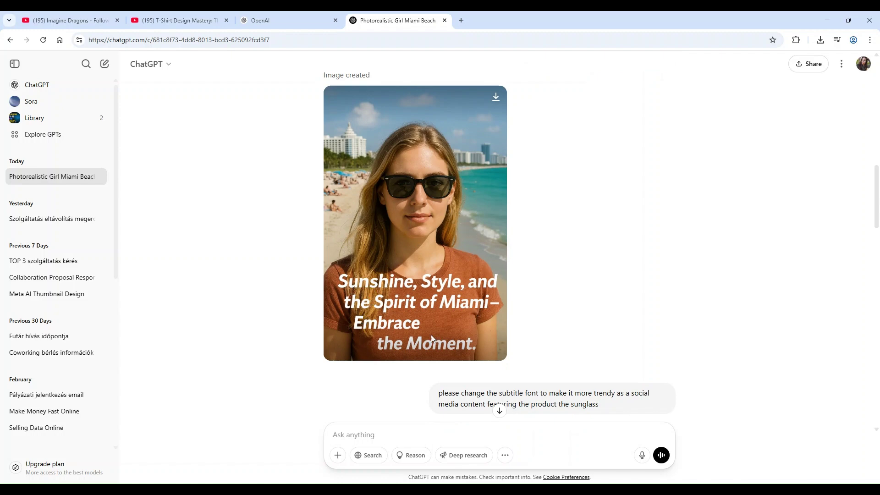
scroll(431, 338, down, 8)
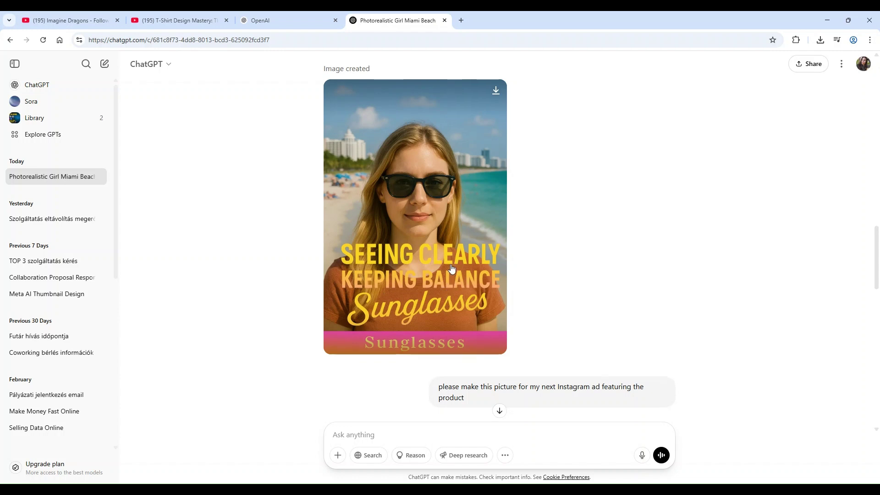
scroll(452, 268, down, 5)
scroll(453, 269, down, 4)
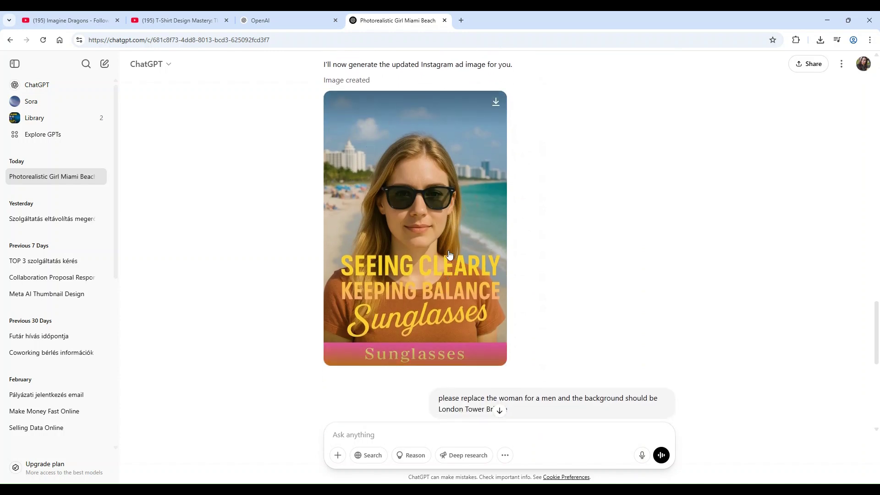
scroll(477, 222, down, 5)
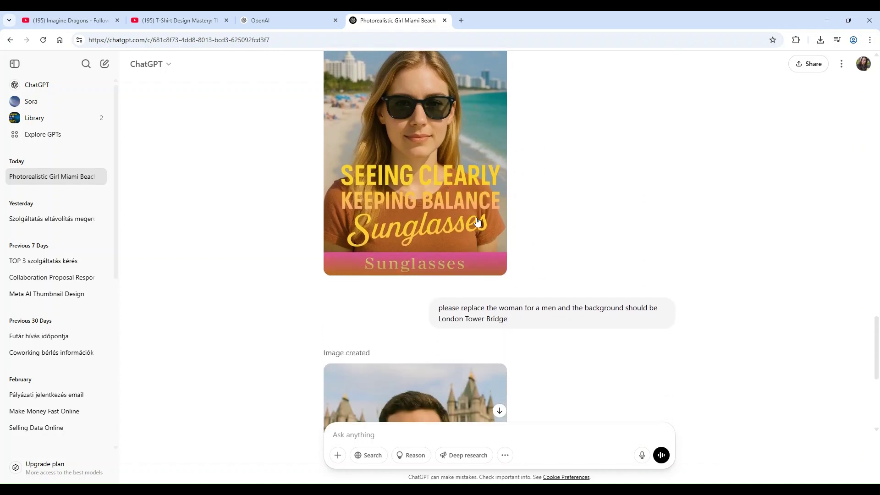
scroll(479, 259, down, 1)
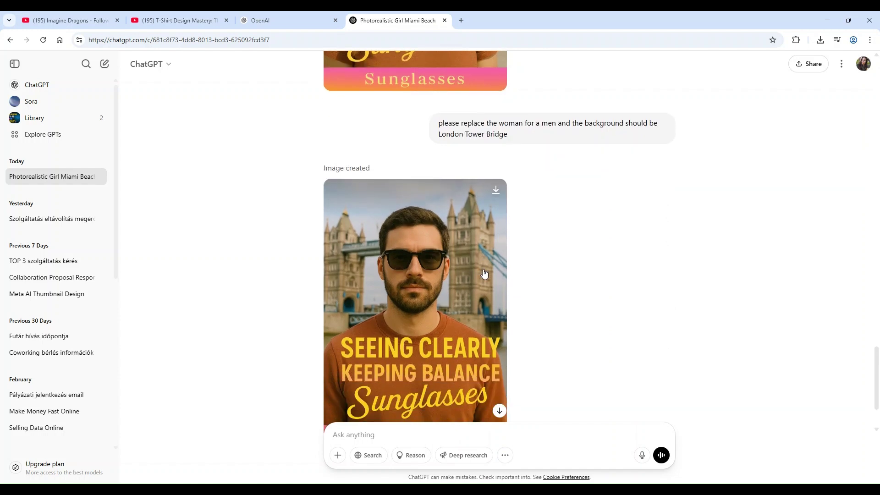
scroll(485, 274, down, 2)
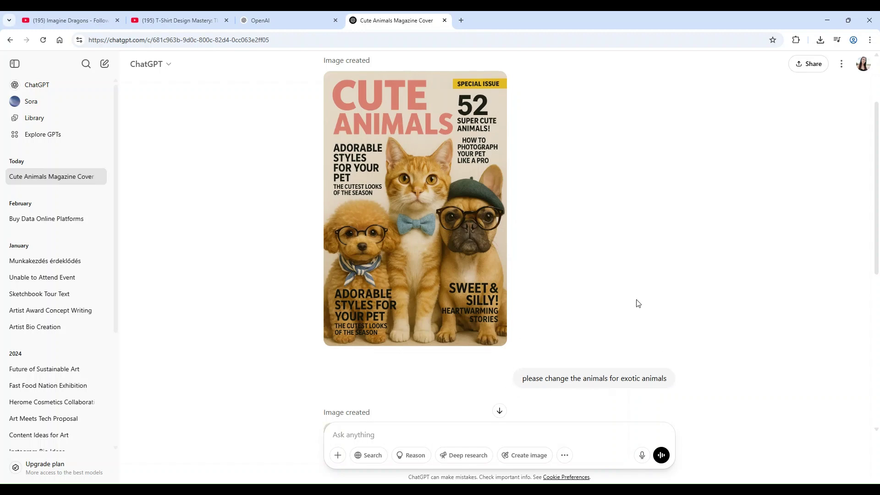
Look over the exotic-animals version of the CUTE ANIMALS cover and send the request "change the subtitle to make it more trending text".
scroll(637, 304, down, 6)
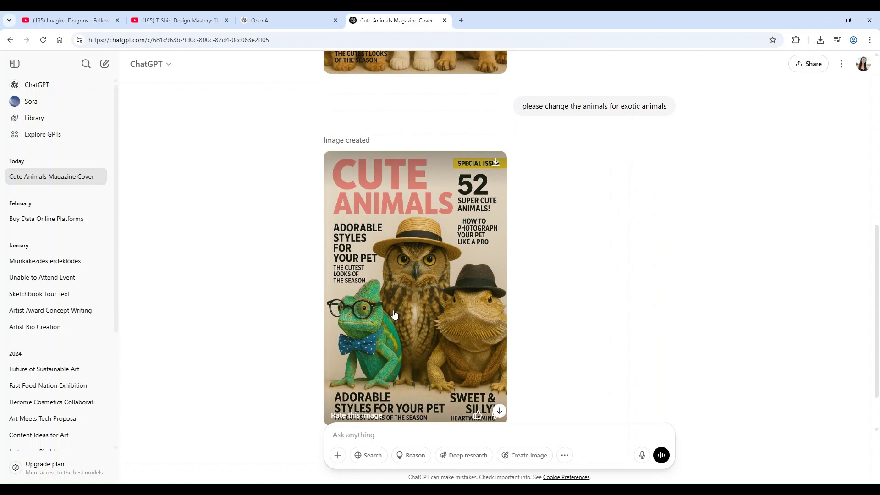
scroll(495, 215, down, 1)
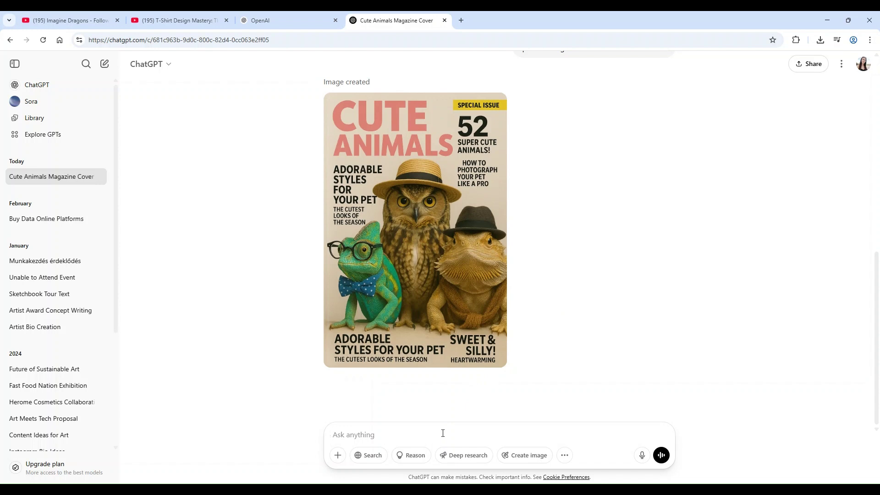
text(c)
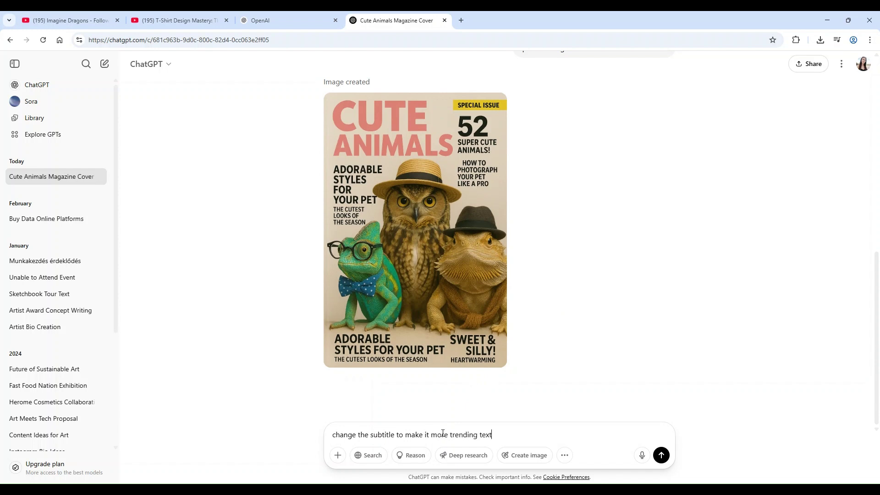
key(Return)
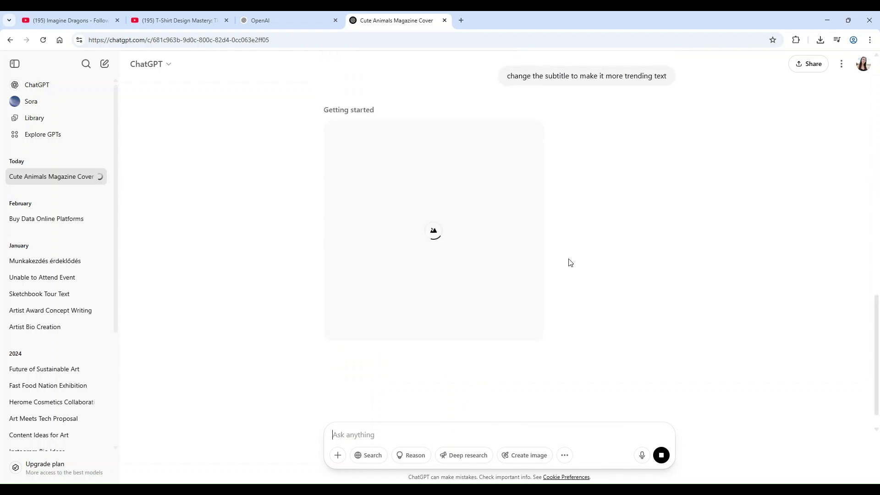
Review the original CUTE ANIMALS magazine cover prompt, its pet image, and the exotic-animals request with its resulting cover.
scroll(570, 263, up, 15)
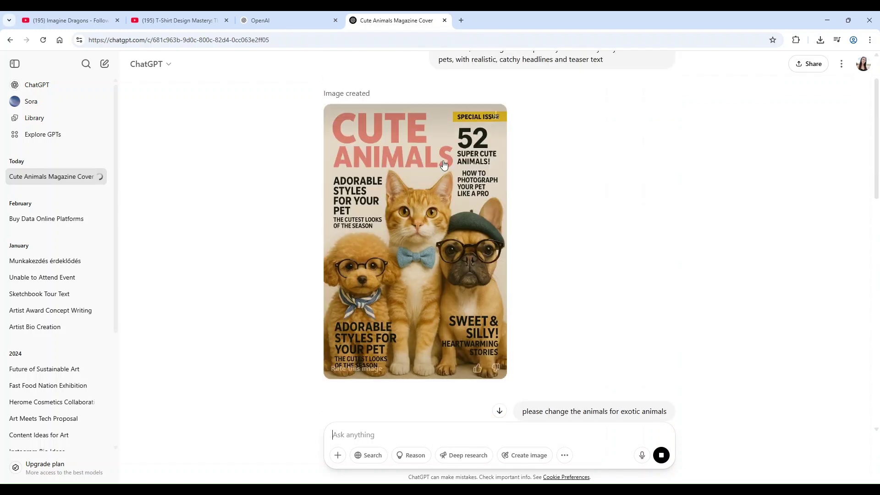
scroll(433, 105, up, 2)
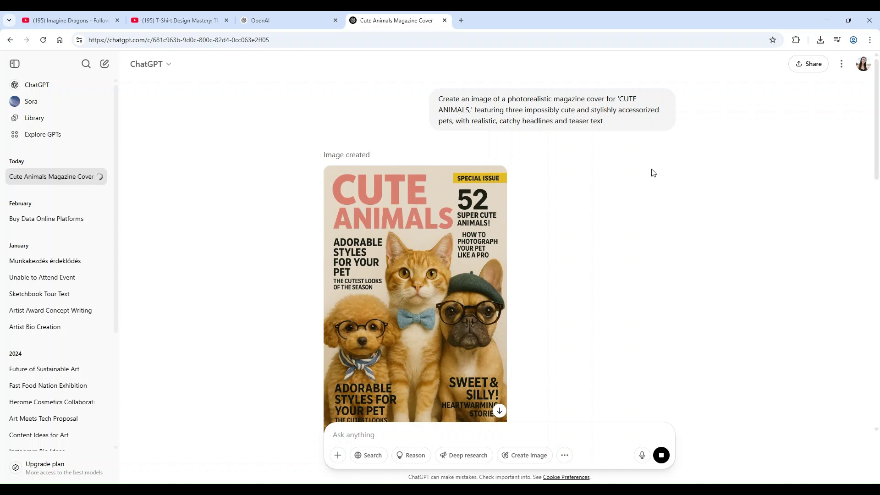
scroll(651, 174, down, 1)
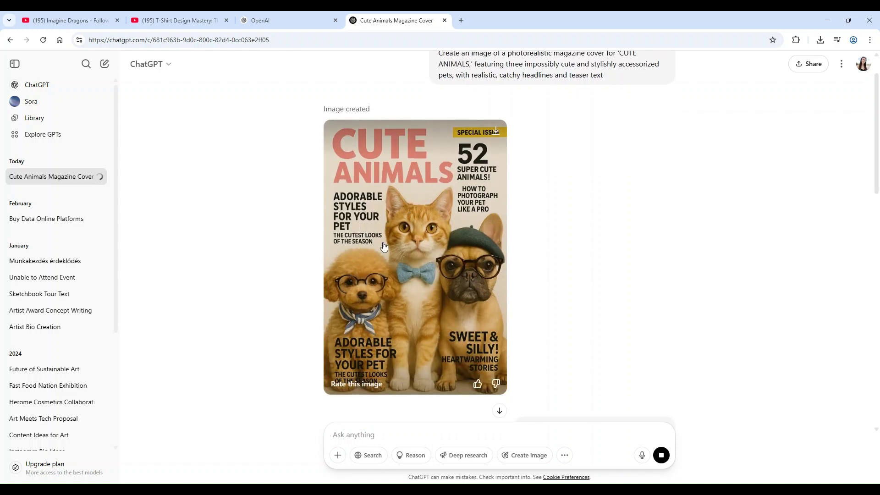
scroll(489, 246, down, 4)
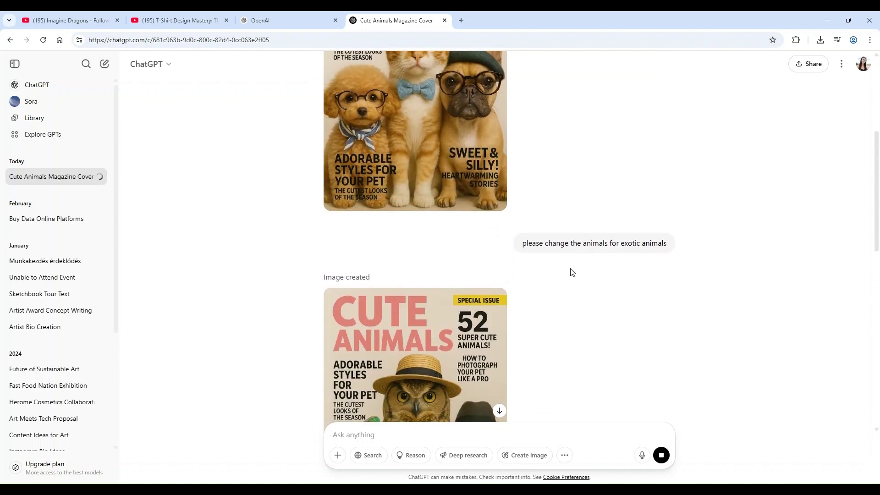
scroll(573, 266, down, 2)
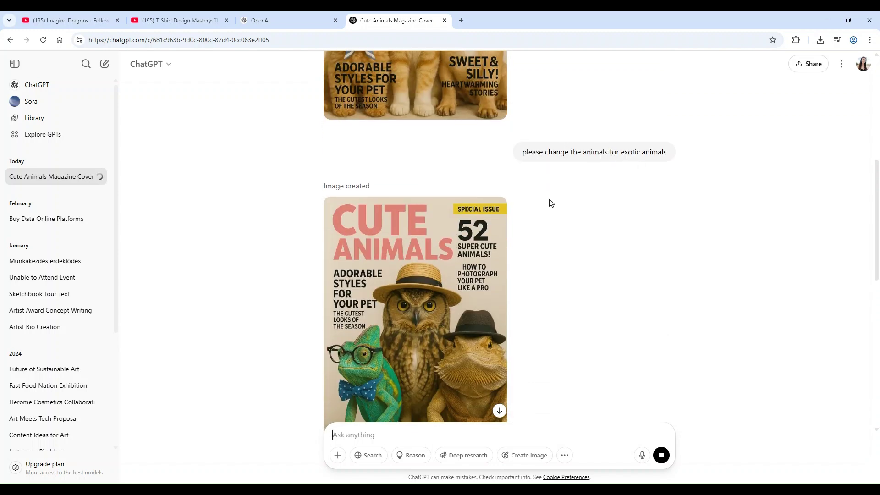
scroll(482, 269, down, 1)
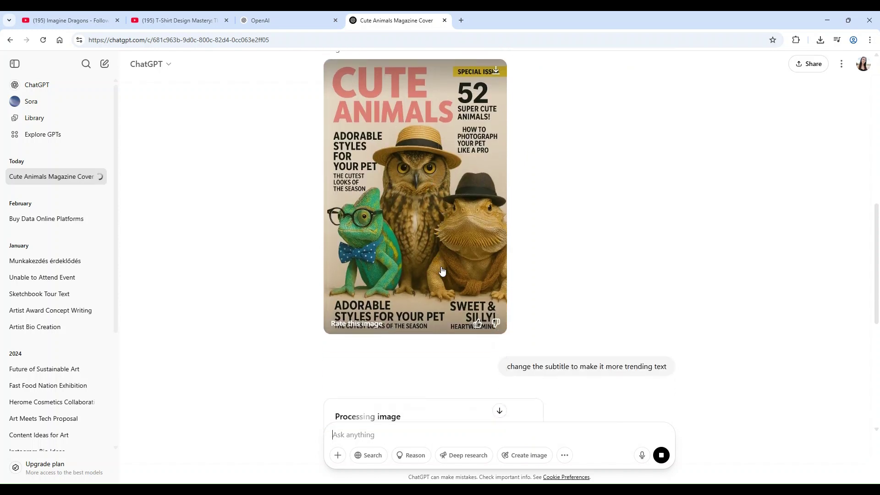
scroll(525, 332, down, 1)
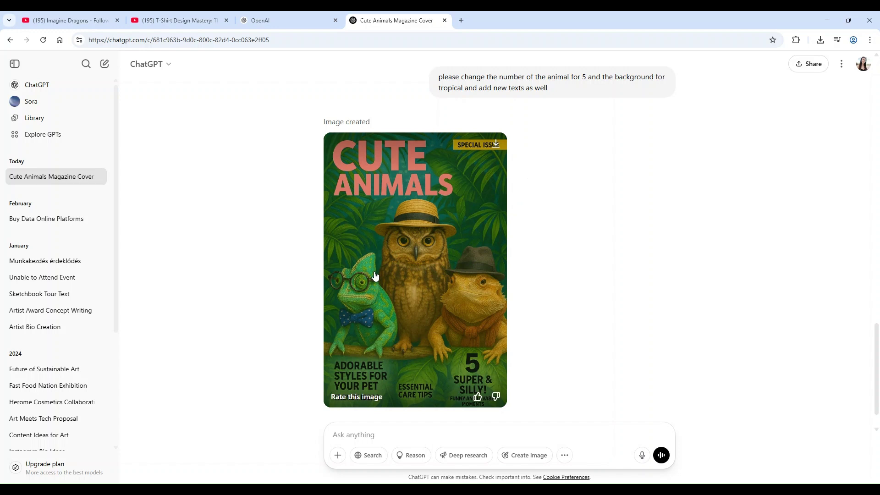
Rate the tropical-background magazine cover as liked and check it against the previous cover with the revised subtitle.
scroll(399, 252, down, 1)
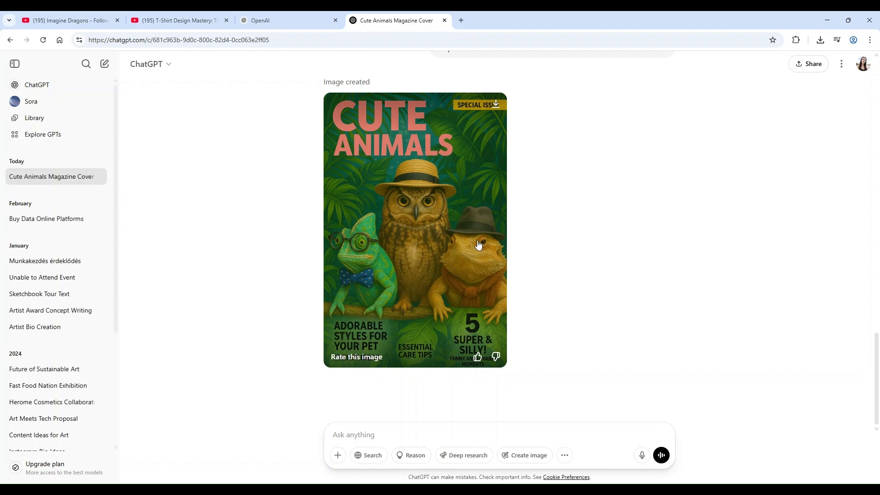
click(475, 360)
scroll(424, 342, up, 7)
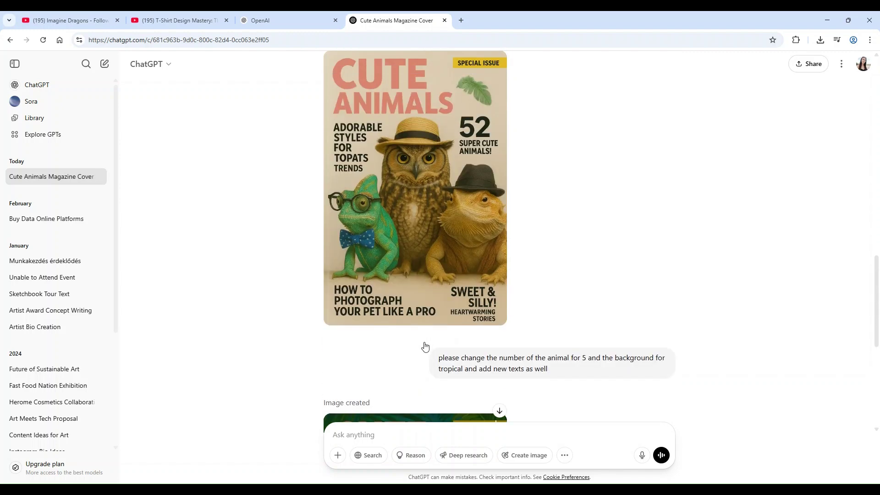
scroll(424, 346, down, 10)
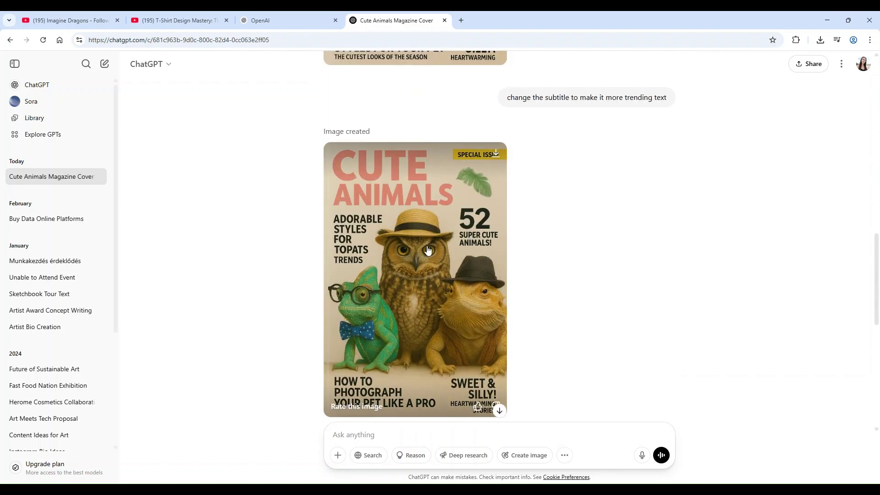
scroll(429, 252, down, 8)
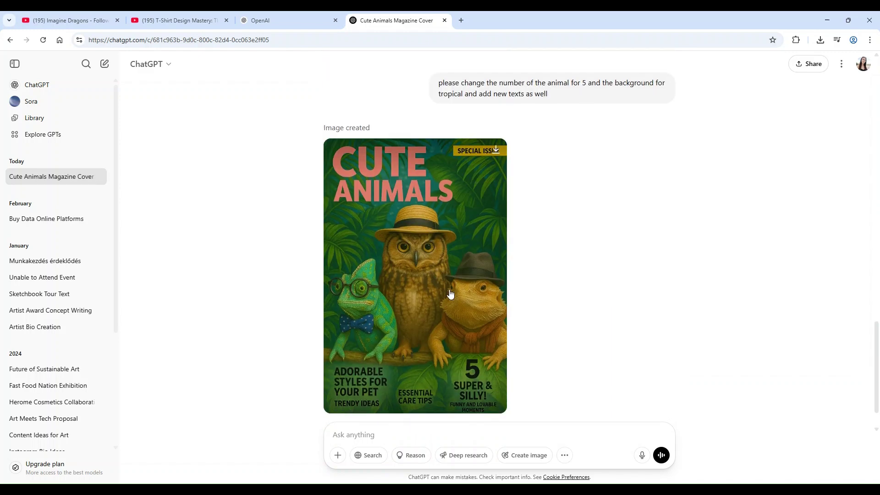
scroll(417, 288, down, 2)
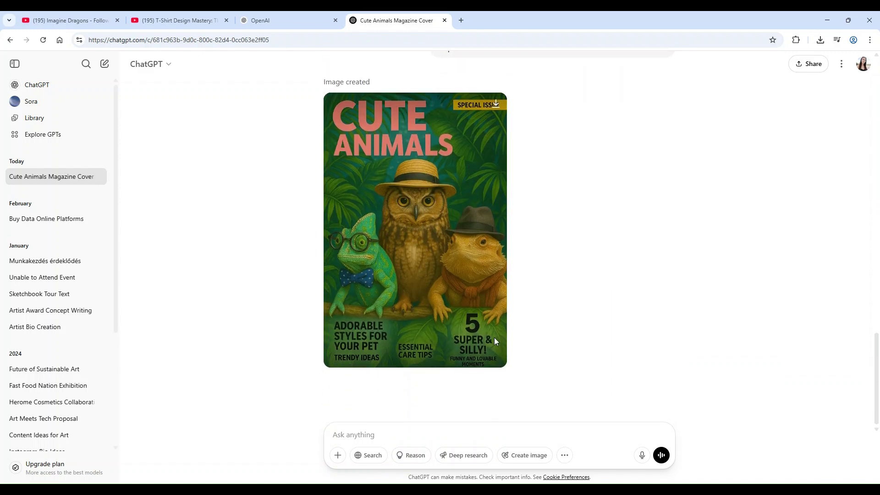
Compare the tropical cover's animals, background and texts with the beige cover before it and with the request for 5 animals.
scroll(453, 307, up, 3)
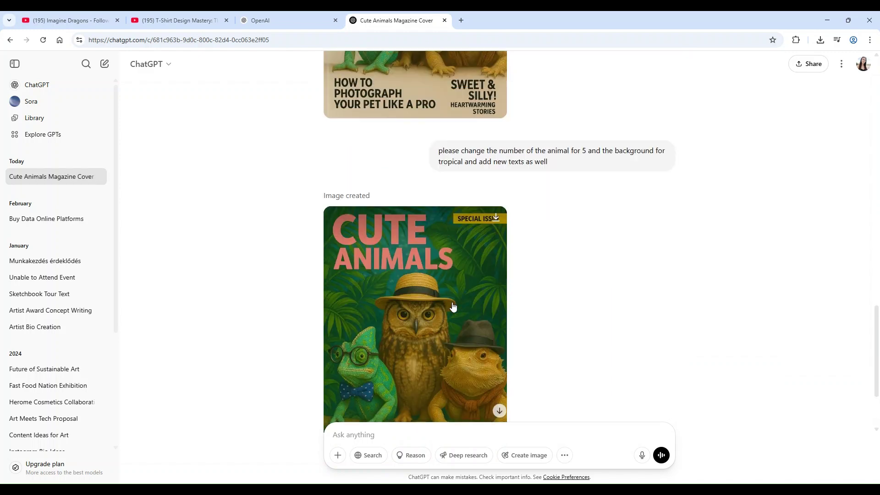
scroll(453, 307, up, 4)
scroll(451, 286, down, 5)
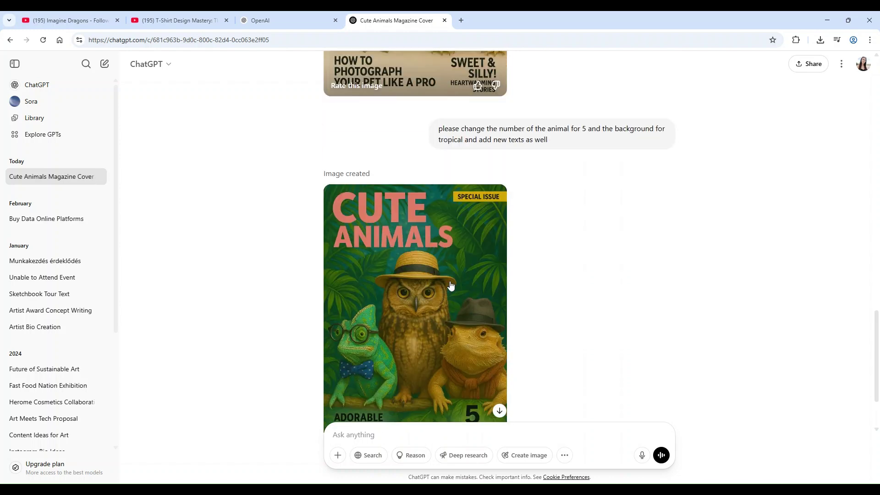
scroll(451, 286, down, 2)
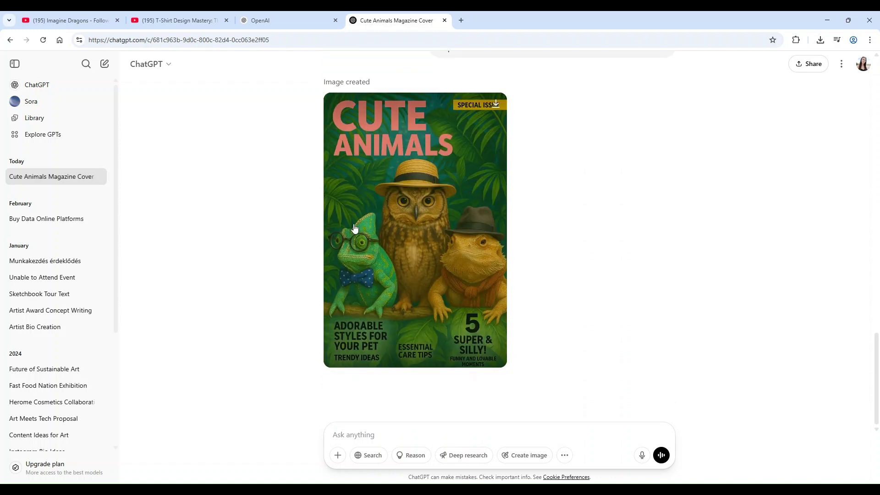
scroll(423, 293, up, 8)
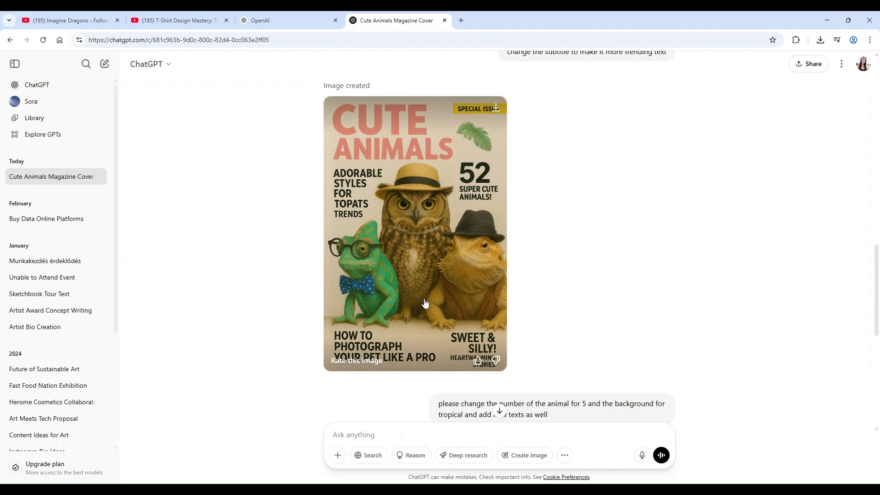
scroll(424, 304, down, 7)
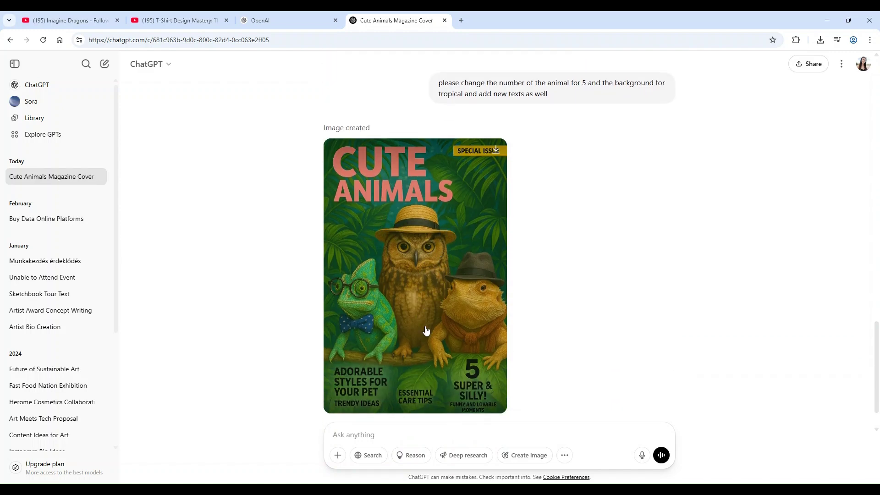
scroll(426, 330, up, 6)
scroll(425, 327, down, 4)
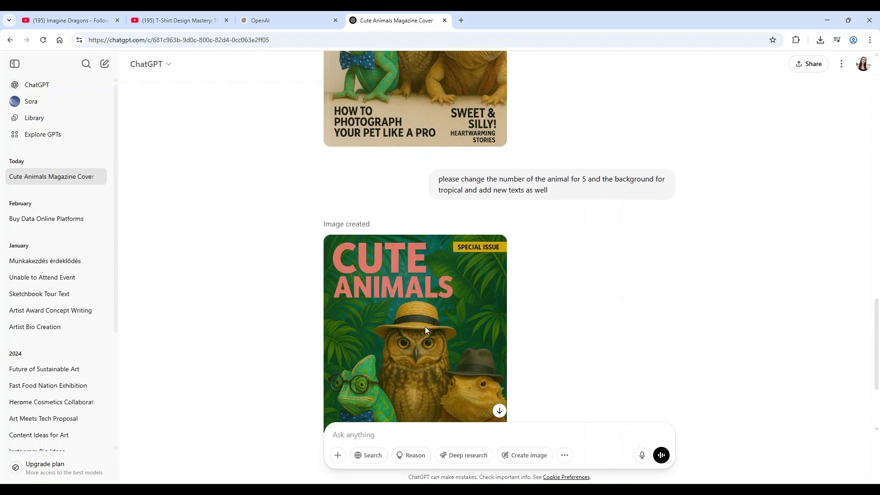
scroll(425, 327, up, 5)
scroll(482, 211, down, 7)
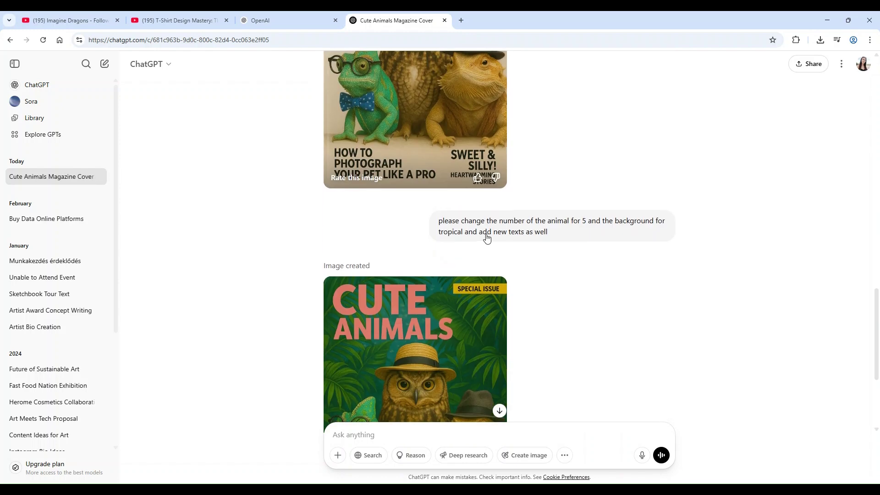
Send the request "Please make me another title for this magazine and change the background for sky theme" and dismiss the image creation limit notice.
scroll(479, 336, down, 1)
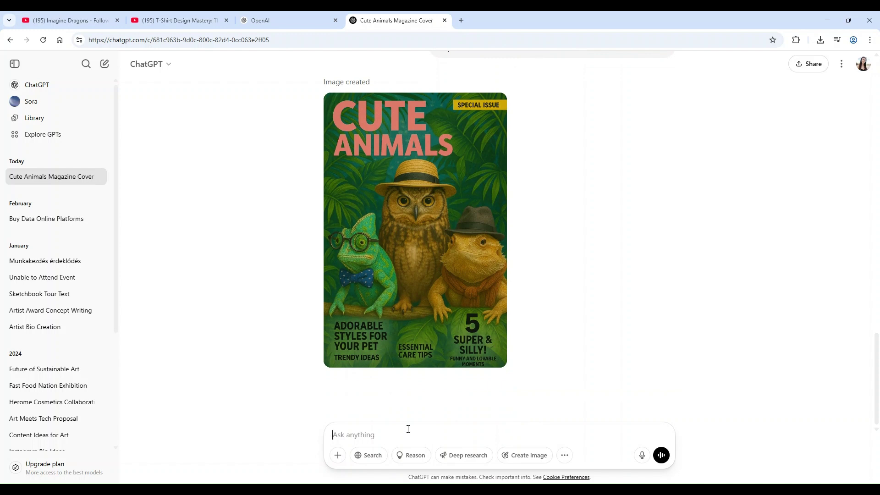
text(Pl)
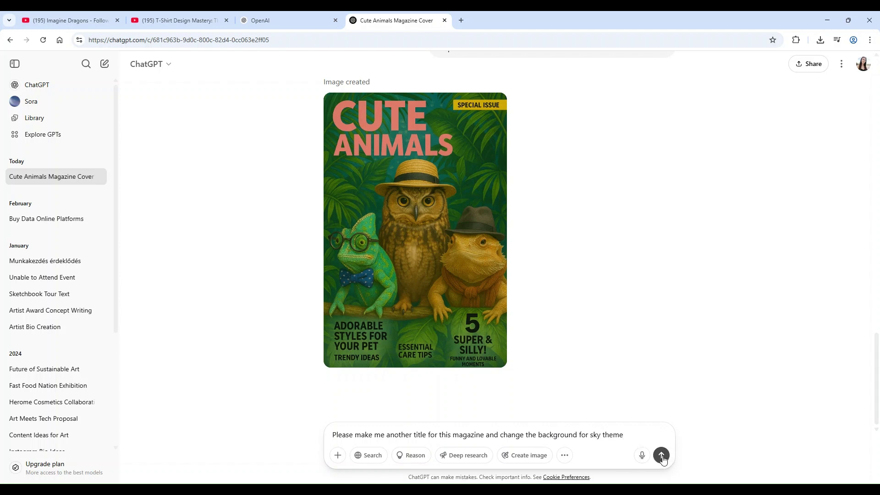
click(661, 455)
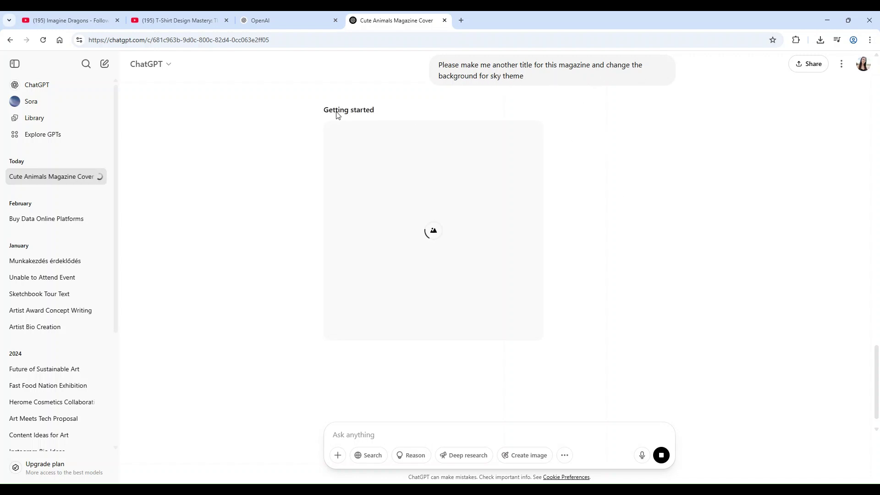
scroll(463, 227, up, 5)
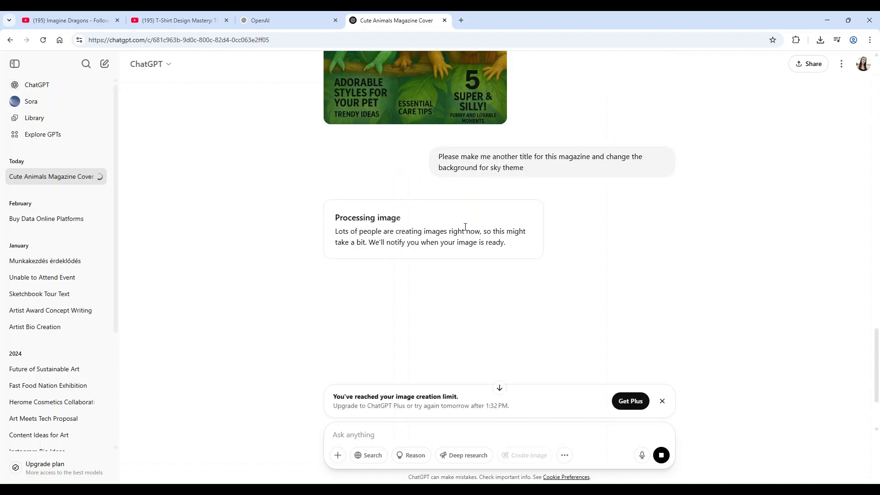
click(662, 401)
Review the tropical cover, the original CUTE ANIMALS magazine cover prompt and the first cover with the three pets.
scroll(447, 287, up, 4)
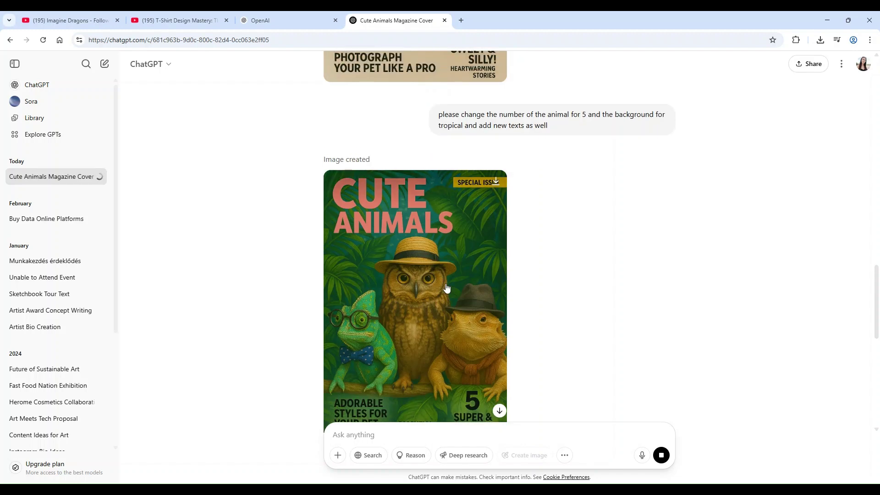
scroll(447, 287, down, 2)
scroll(447, 287, up, 2)
scroll(447, 287, up, 20)
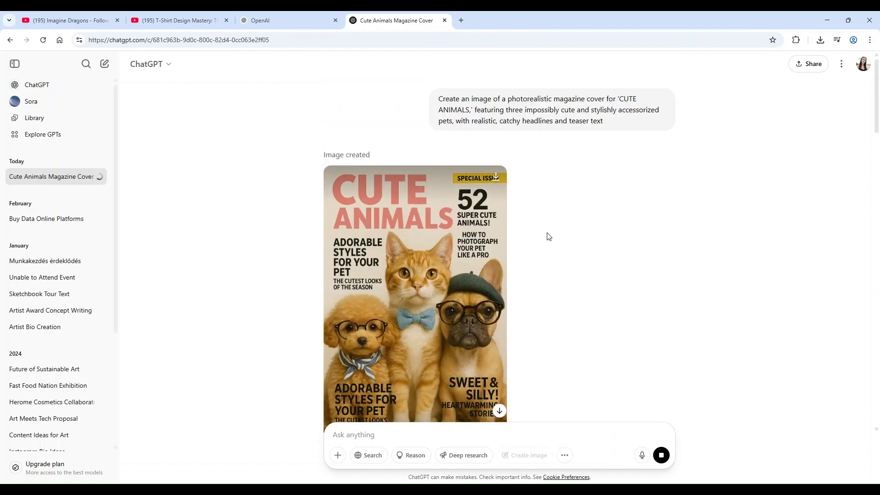
scroll(366, 214, down, 1)
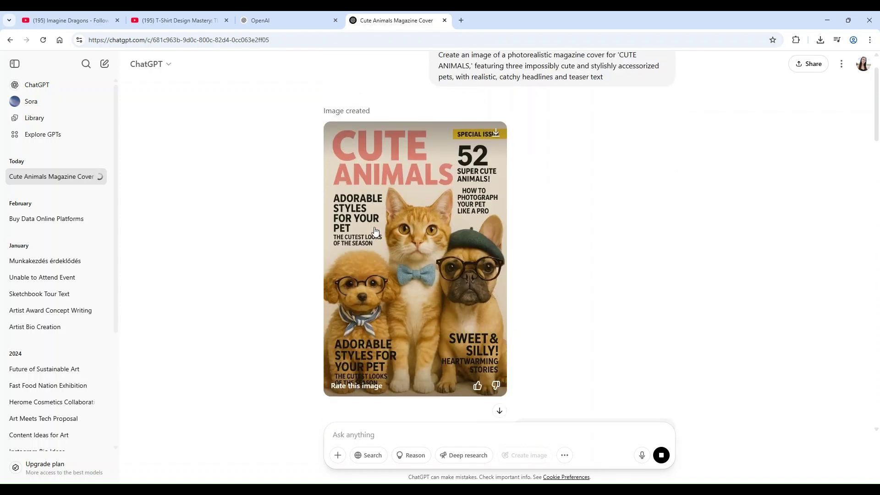
scroll(365, 214, up, 1)
drag(441, 99, 708, 133)
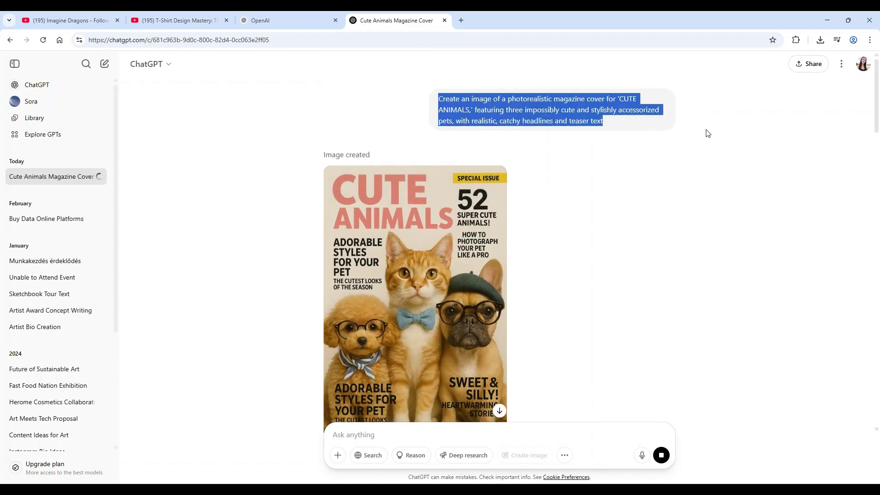
click(659, 168)
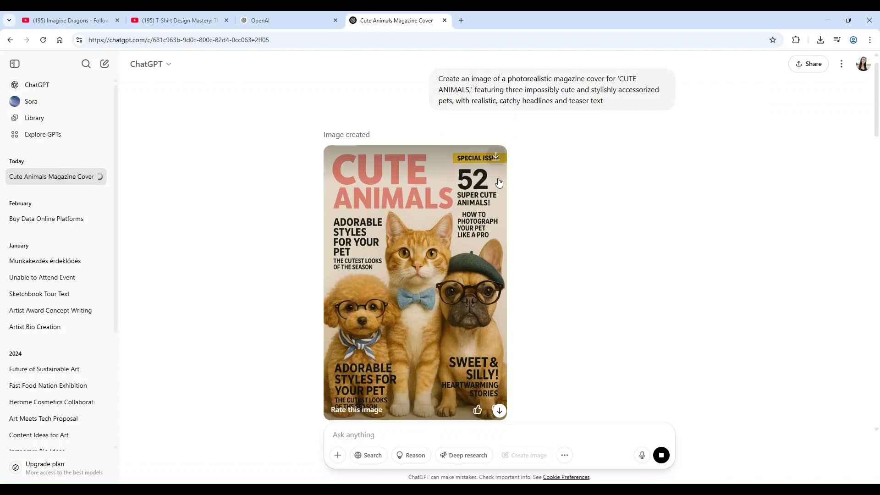
Follow the cover's revisions through the exotic-animals, trending-subtitle and tropical-background requests, comparing the animals and texts of each image.
scroll(482, 207, down, 5)
scroll(448, 268, down, 2)
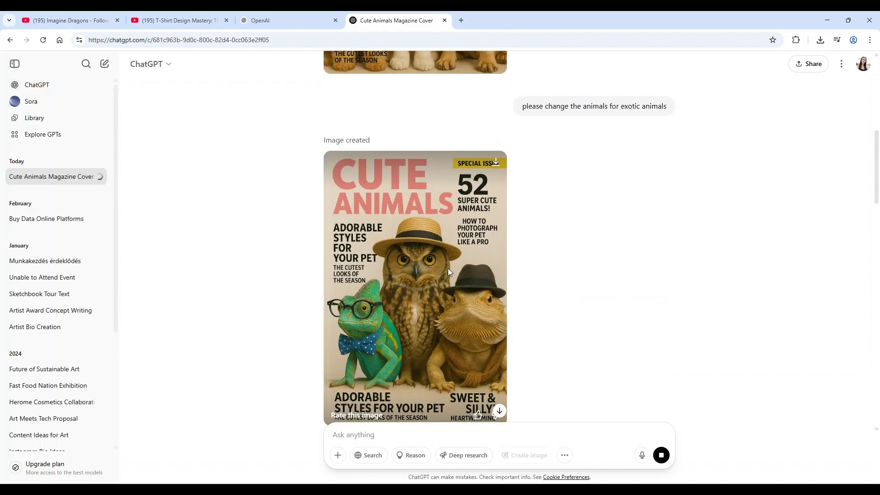
scroll(515, 257, down, 3)
scroll(515, 257, down, 3)
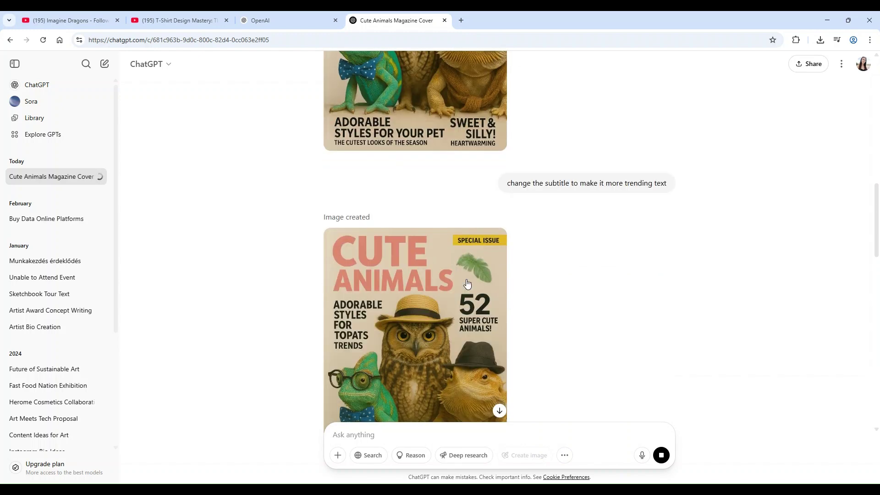
scroll(494, 243, down, 2)
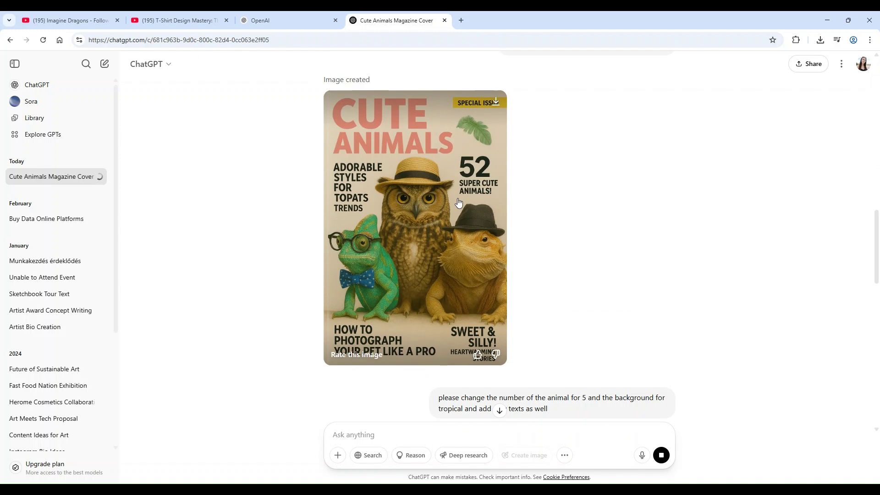
scroll(460, 201, down, 1)
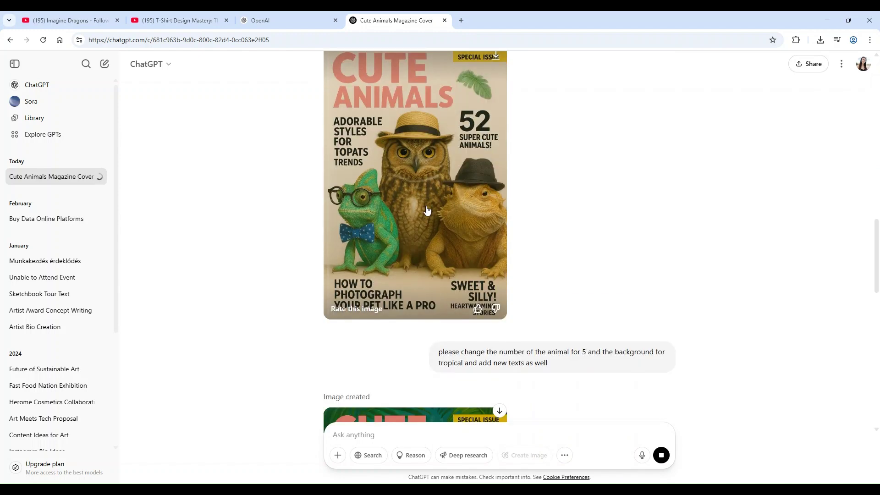
scroll(518, 240, down, 6)
mouse_move(385, 223)
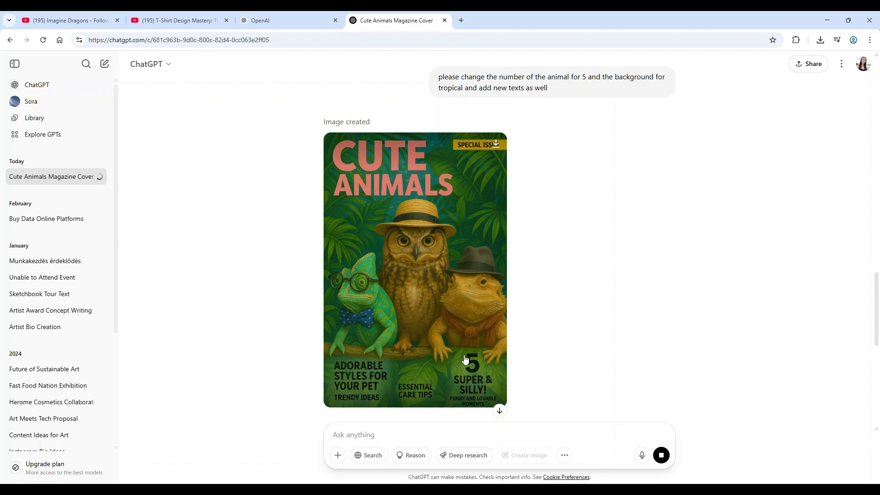
scroll(428, 324, up, 4)
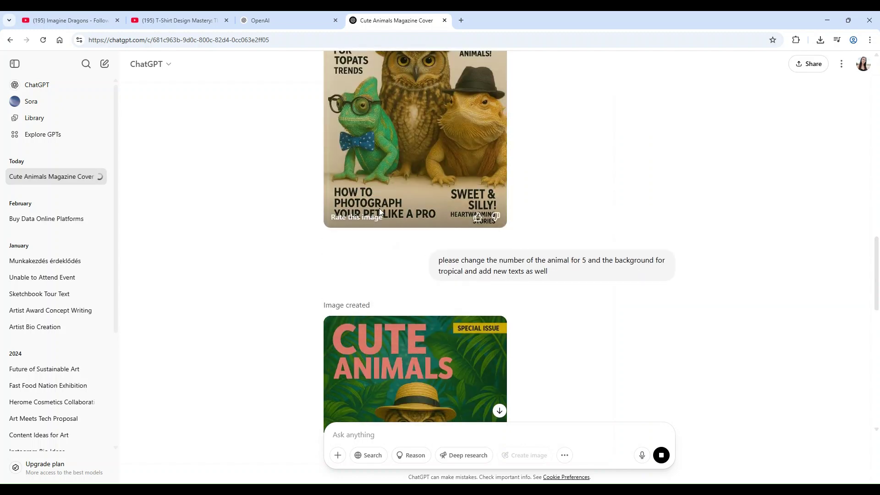
scroll(379, 211, down, 4)
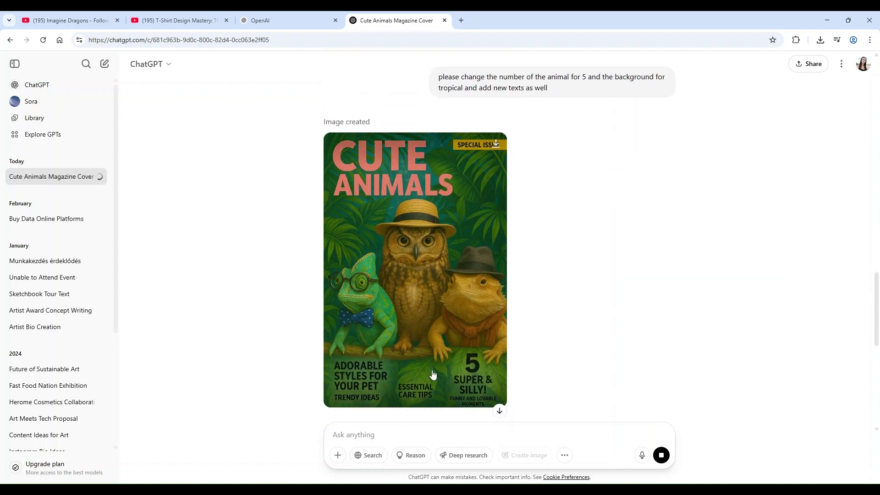
scroll(516, 314, down, 4)
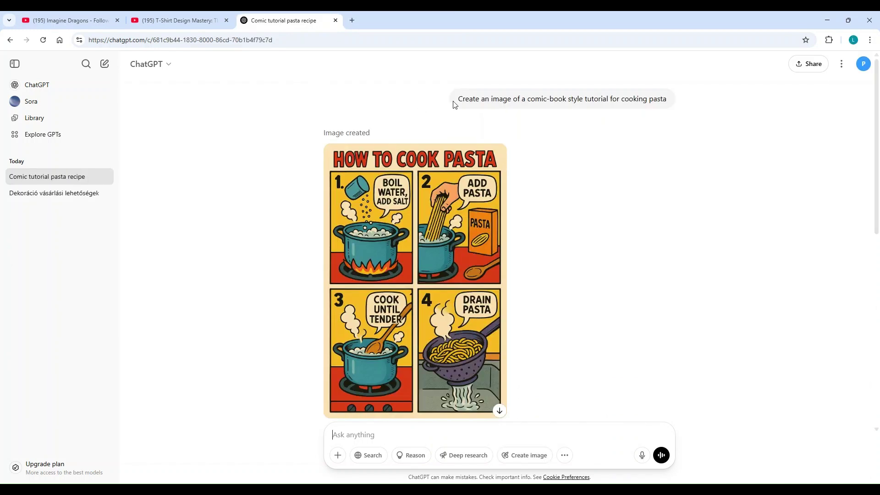
Examine the comic-book style pasta cooking prompt, its four-panel image and the follow-up request for a realistic social media campaign cover.
drag(463, 100, 672, 100)
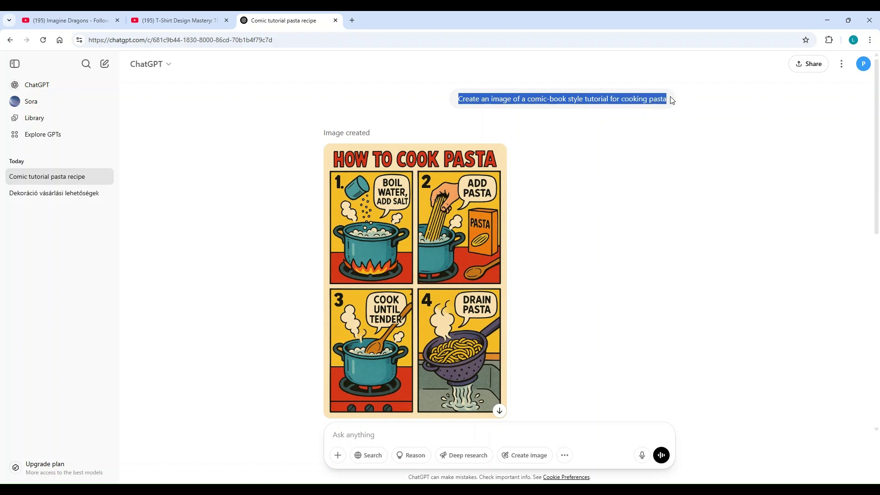
scroll(644, 126, down, 1)
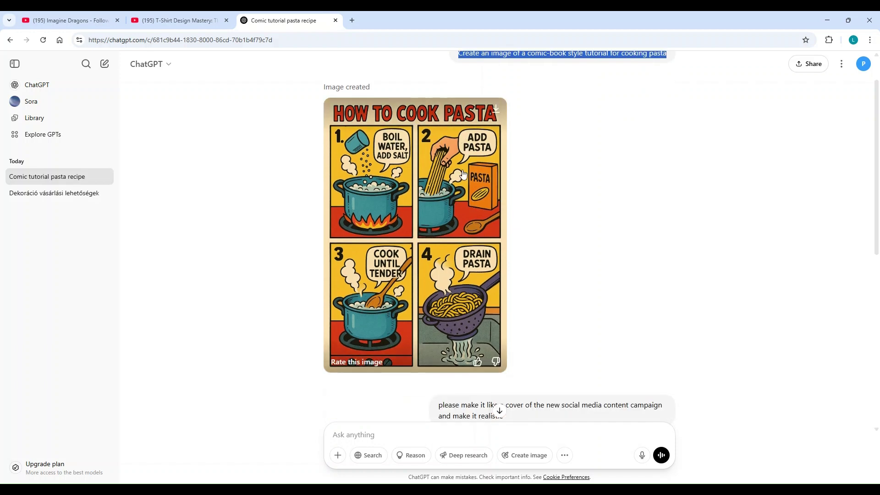
scroll(480, 215, up, 1)
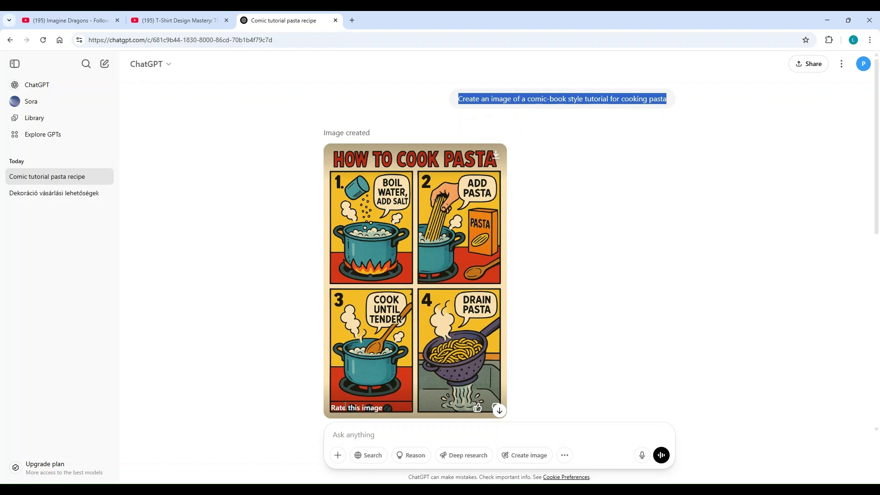
scroll(375, 385, down, 2)
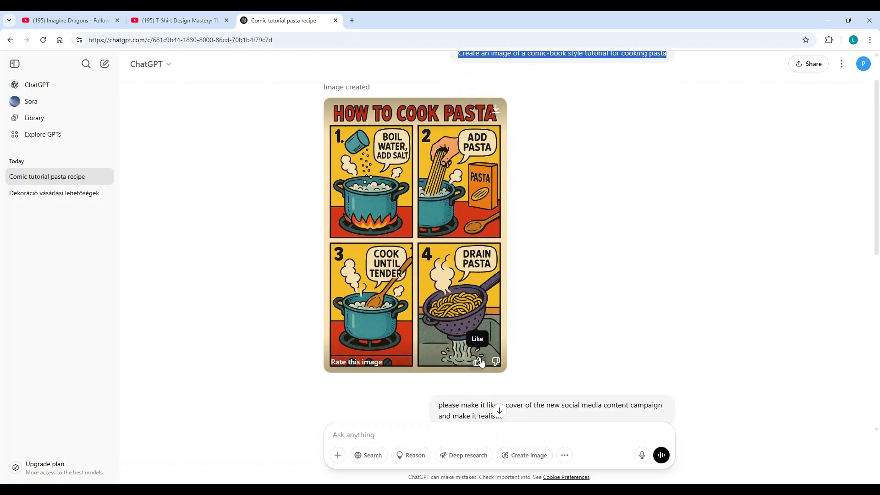
scroll(540, 281, down, 4)
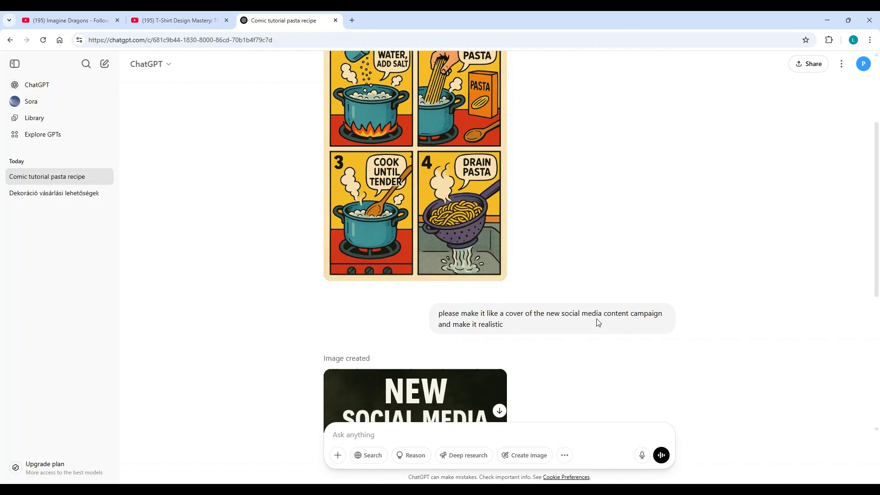
scroll(598, 323, up, 2)
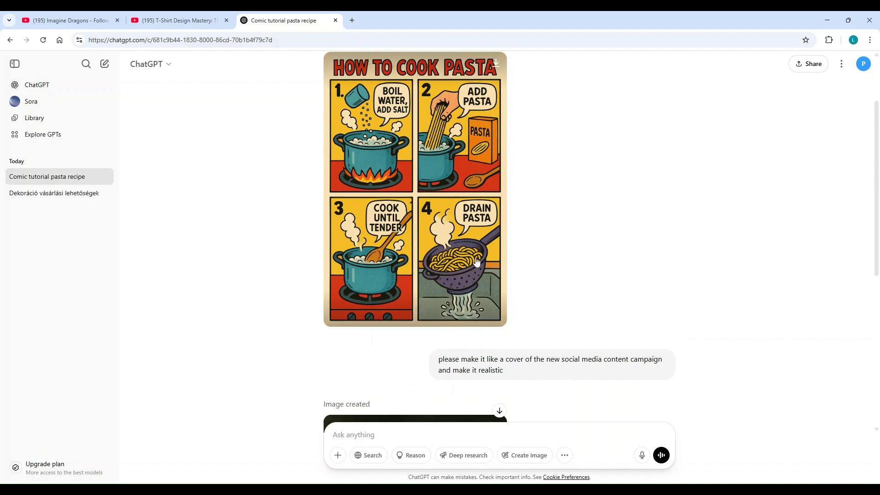
Rate the realistic pasta image titled "NEW SOCIAL MEDIA CONTENT CAMPAIGN" as liked.
scroll(476, 260, down, 5)
scroll(475, 257, down, 2)
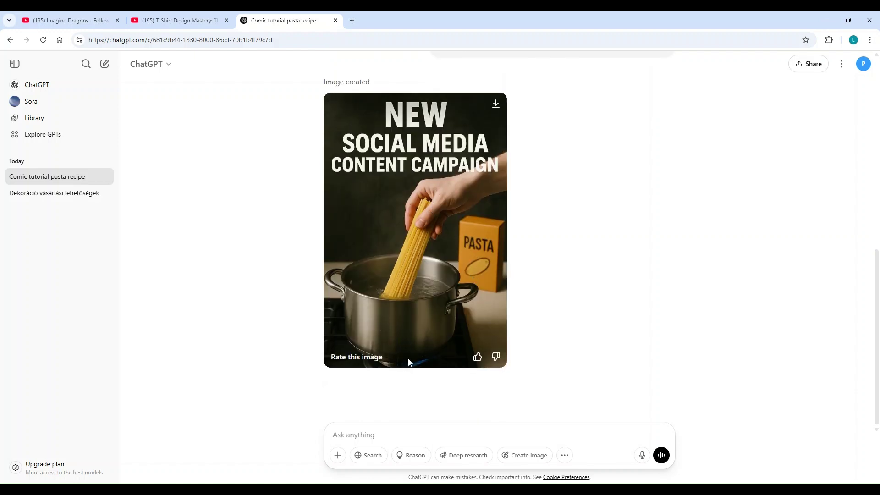
click(477, 358)
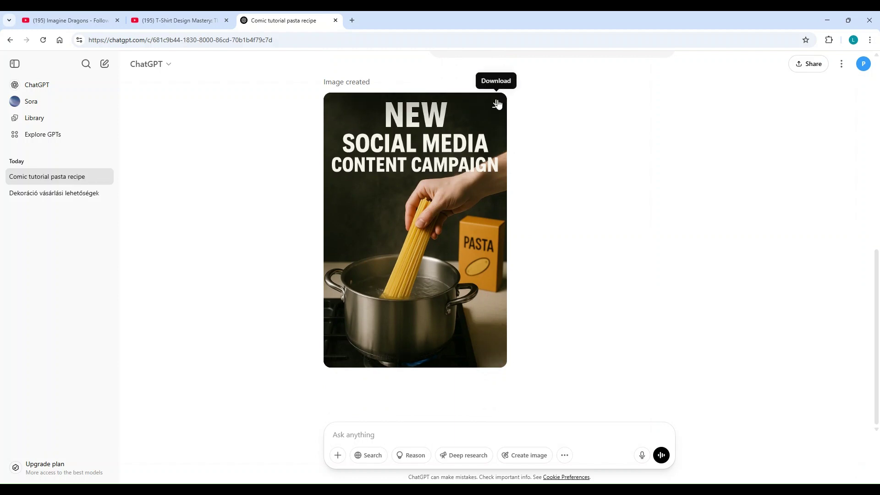
Compare the four-panel pasta comic with the realistic campaign cover and the request that links them.
scroll(463, 240, up, 12)
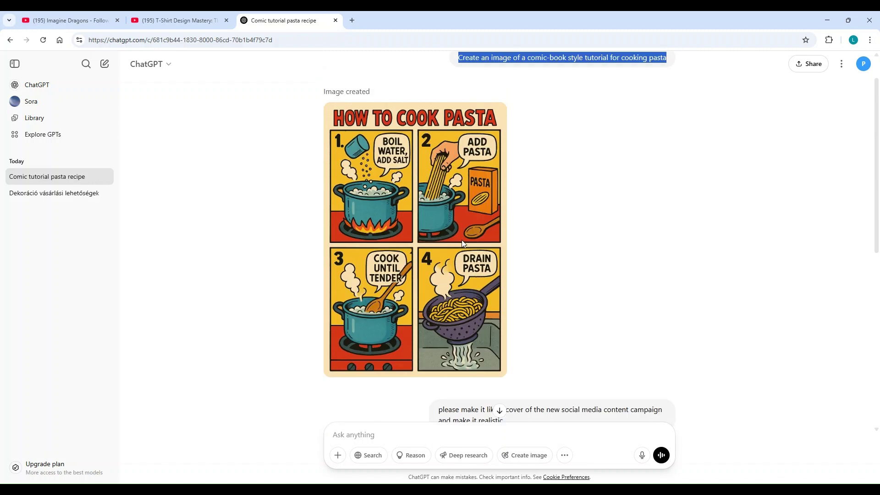
scroll(461, 240, up, 1)
click(604, 170)
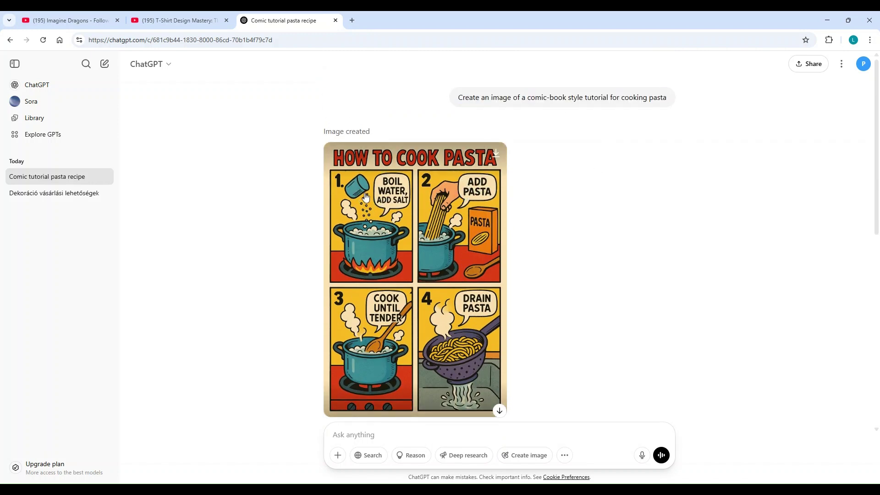
scroll(454, 327, down, 3)
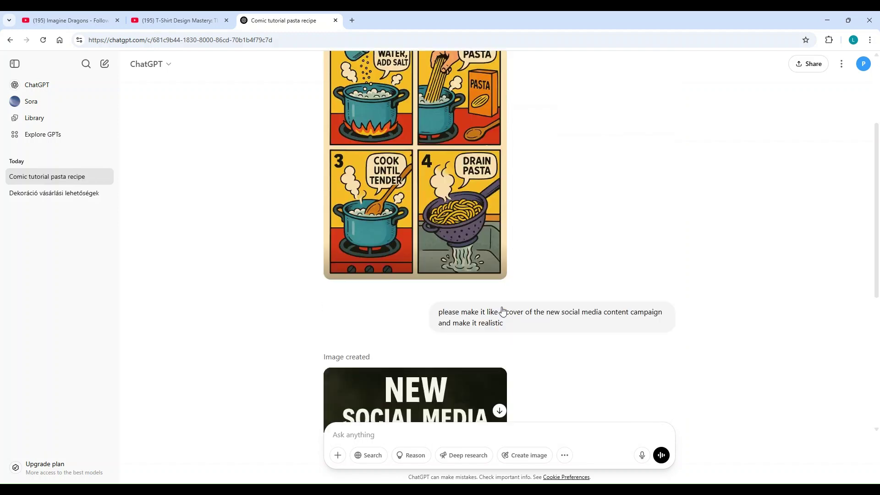
scroll(503, 312, down, 1)
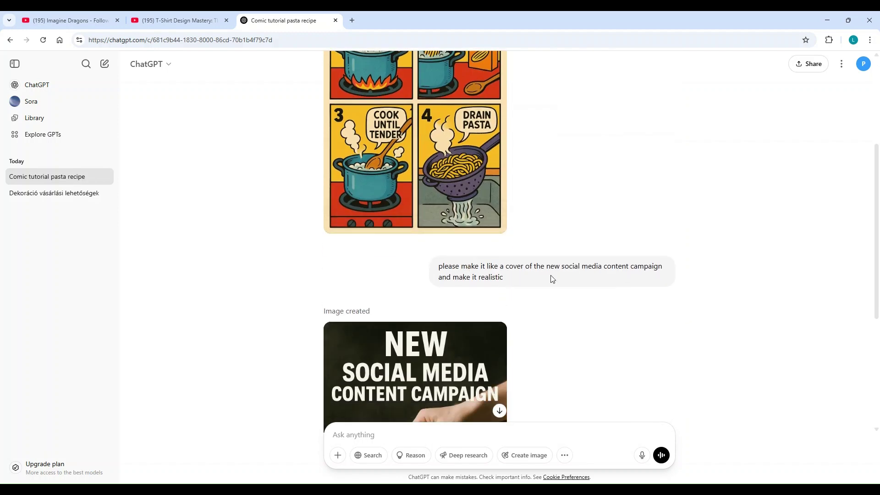
scroll(578, 261, down, 1)
scroll(562, 224, down, 1)
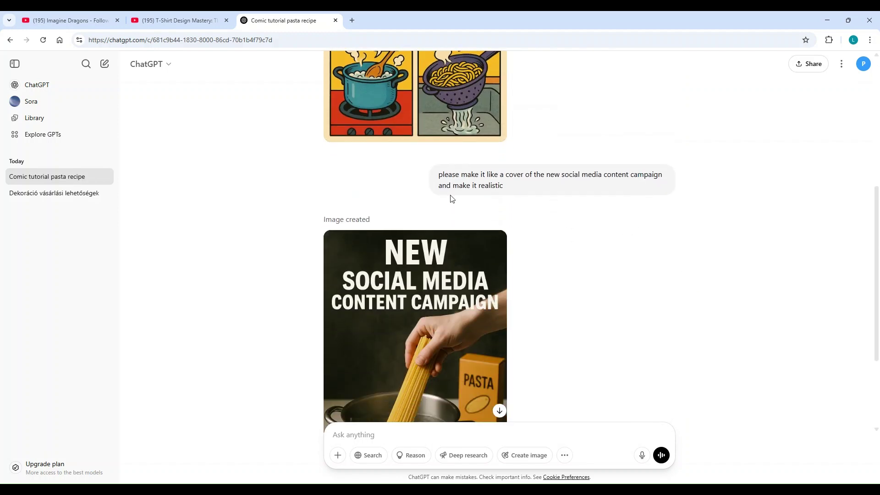
scroll(452, 198, down, 1)
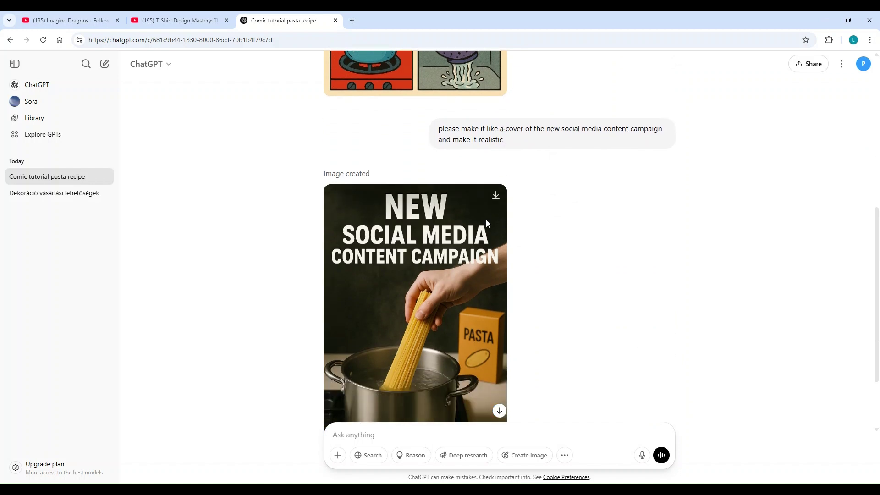
scroll(486, 219, down, 1)
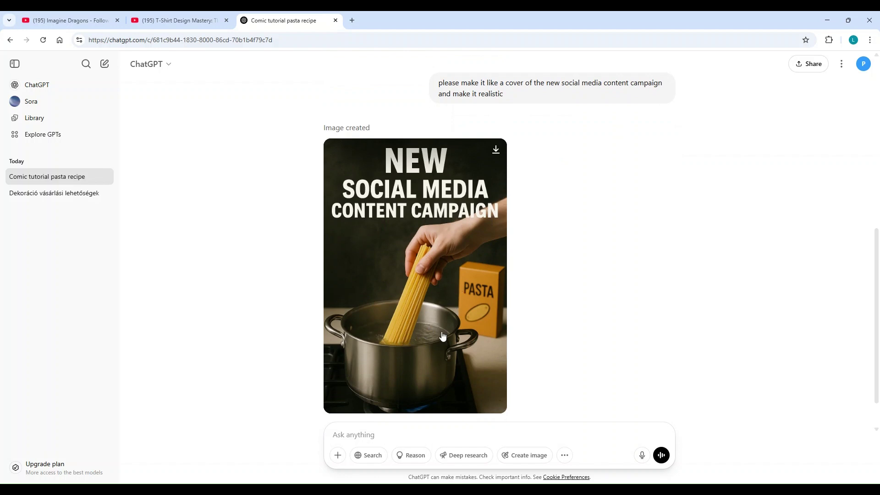
scroll(443, 336, up, 10)
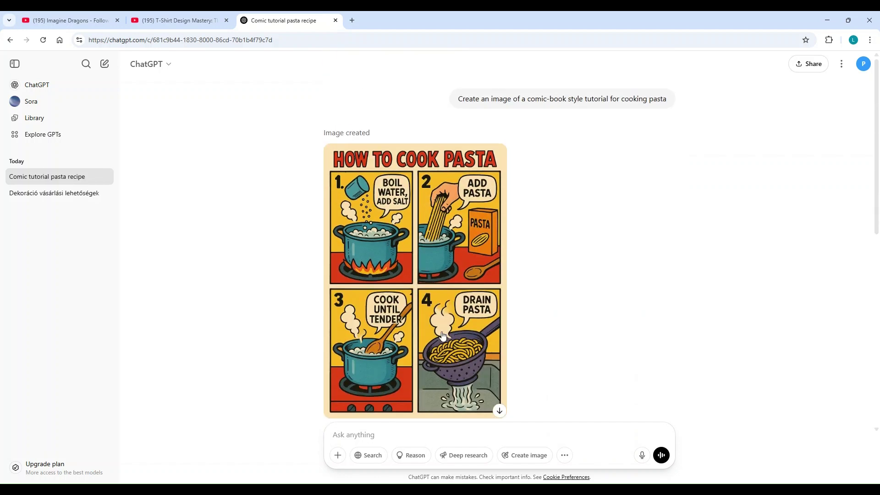
Send the follow-up request "please change subtitle" for the realistic pasta campaign cover.
scroll(443, 336, down, 9)
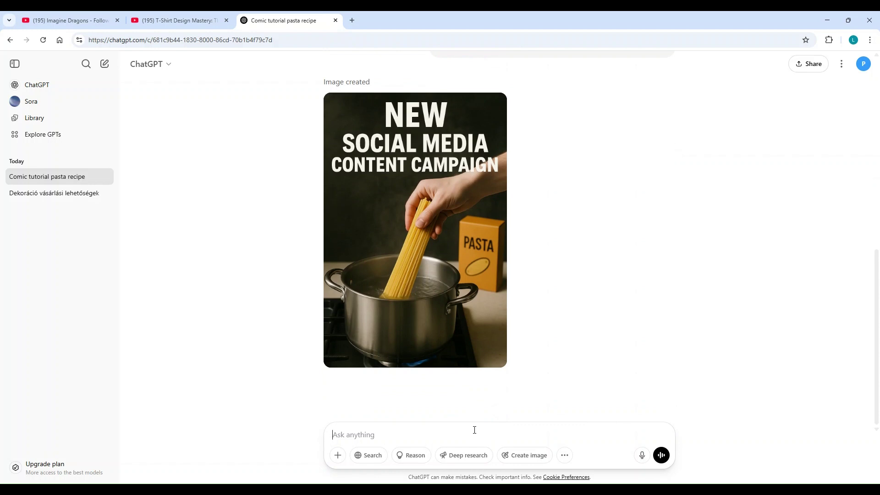
text(p)
text(lease change subtitle)
key(Return)
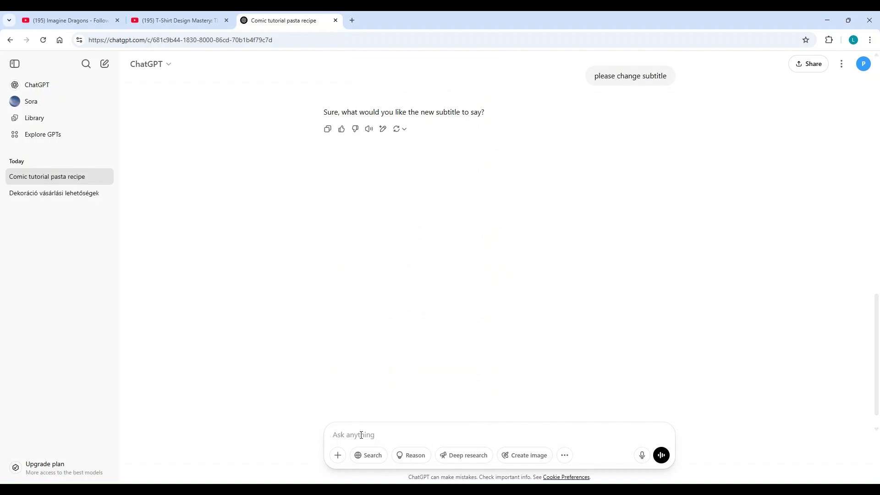
Answer the question about the new subtitle by sending "yeah trending style right now".
text(ye)
text(ah trending style right now)
key(Return)
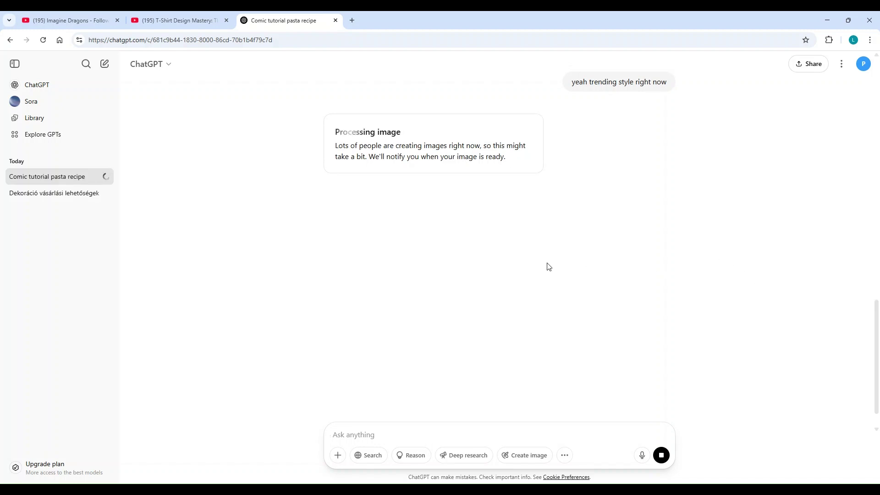
Review the realistic campaign cover and the subtitle-change messages while the new image is being generated.
scroll(548, 266, up, 5)
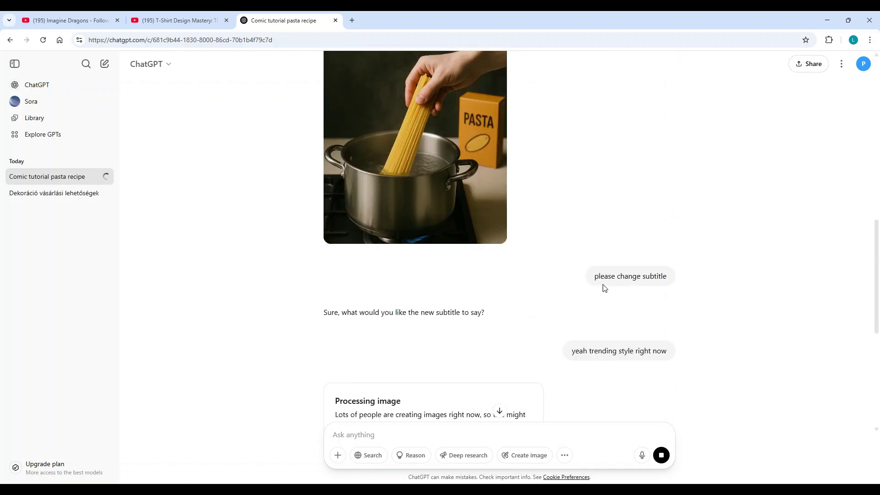
scroll(550, 316, up, 5)
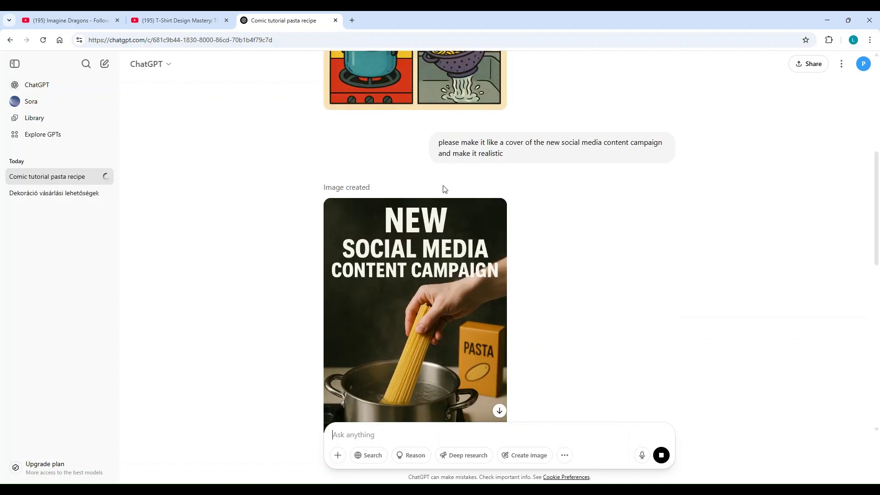
scroll(458, 206, down, 4)
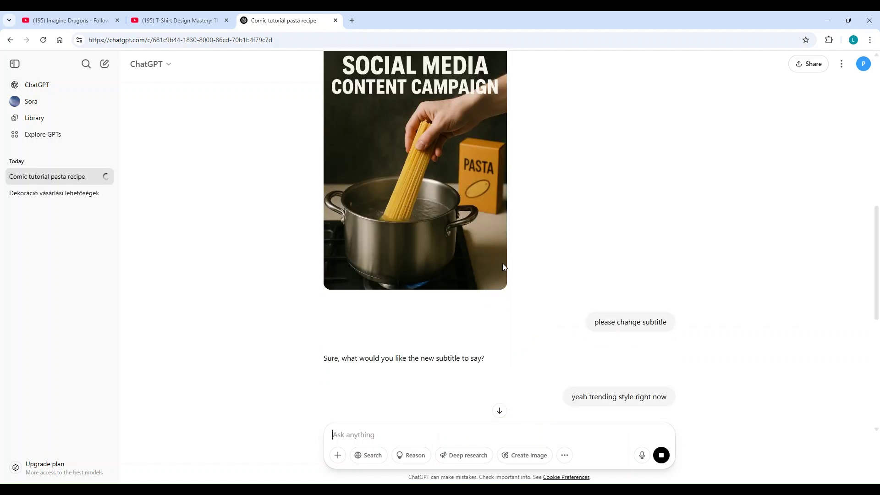
scroll(509, 294, down, 4)
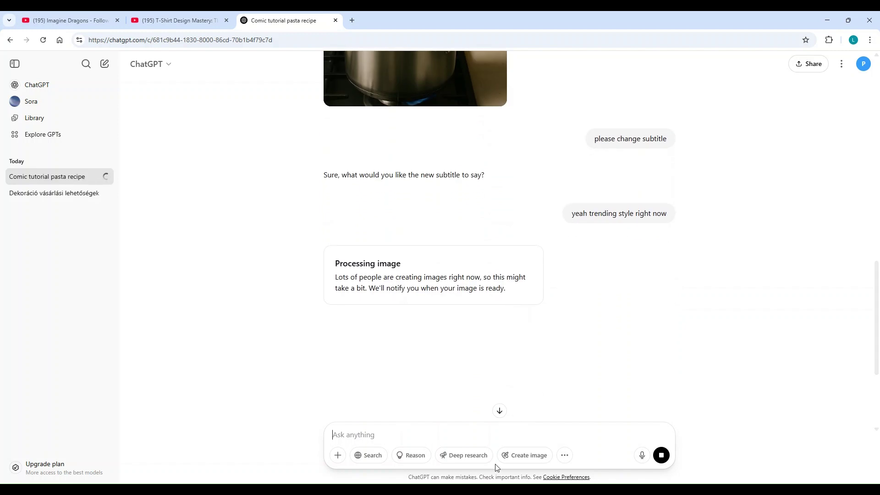
scroll(536, 220, up, 4)
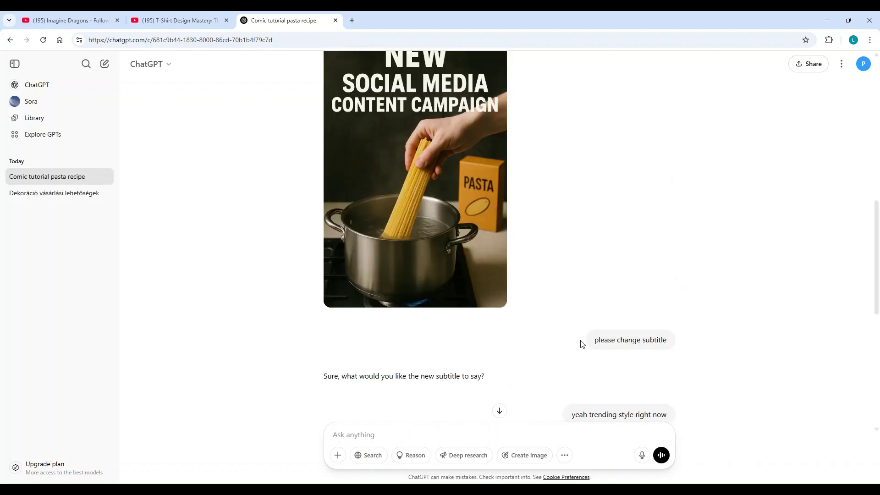
Rate the new pasta cover titled "NEW TRENDING STYLE RIGHT NOW" as liked.
scroll(459, 343, down, 1)
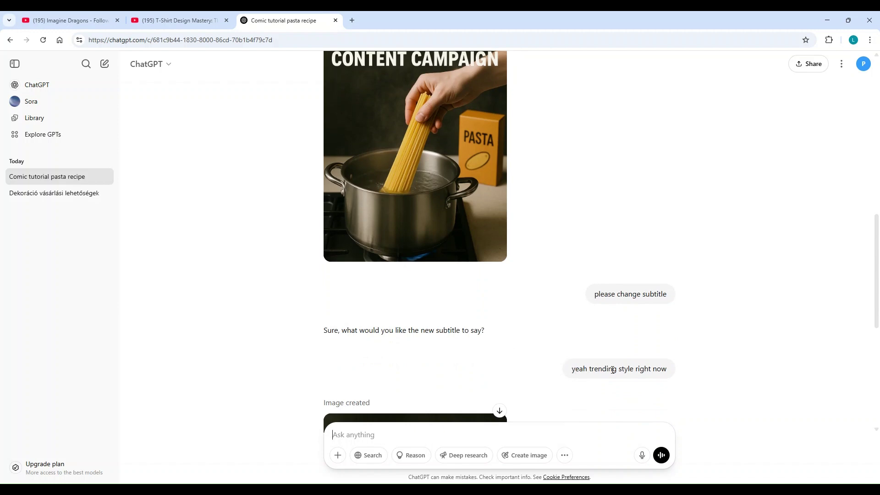
scroll(614, 370, down, 6)
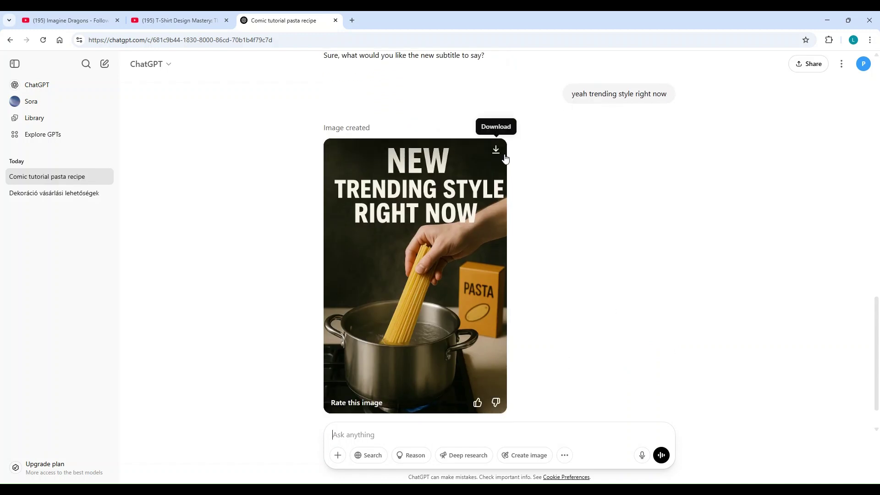
click(478, 403)
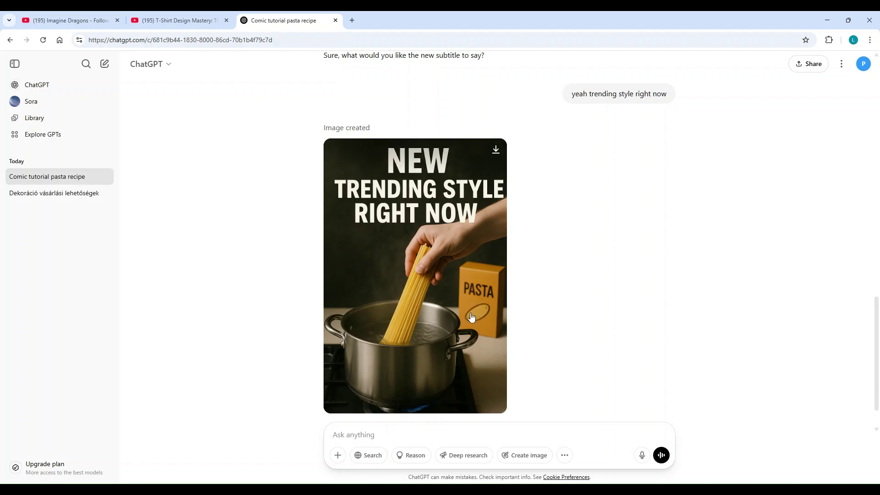
Review the conversation from the original four-panel pasta comic through the request for a realistic campaign cover.
scroll(470, 313, up, 15)
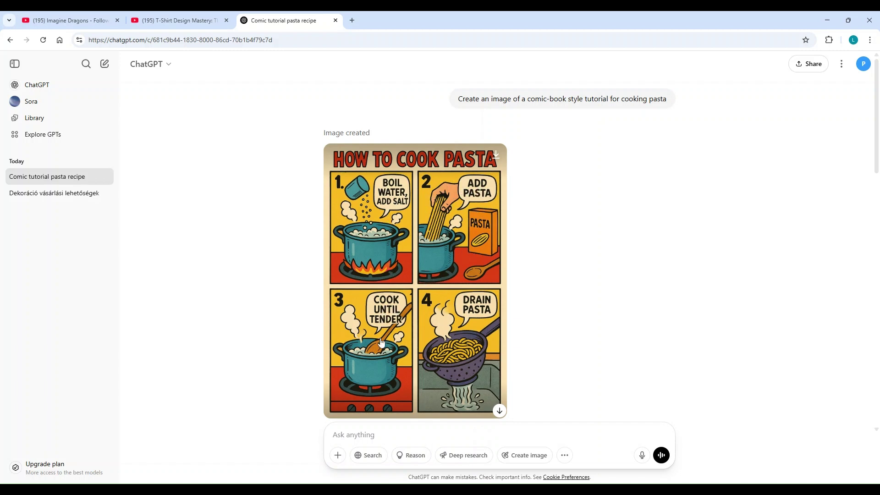
scroll(459, 329, down, 2)
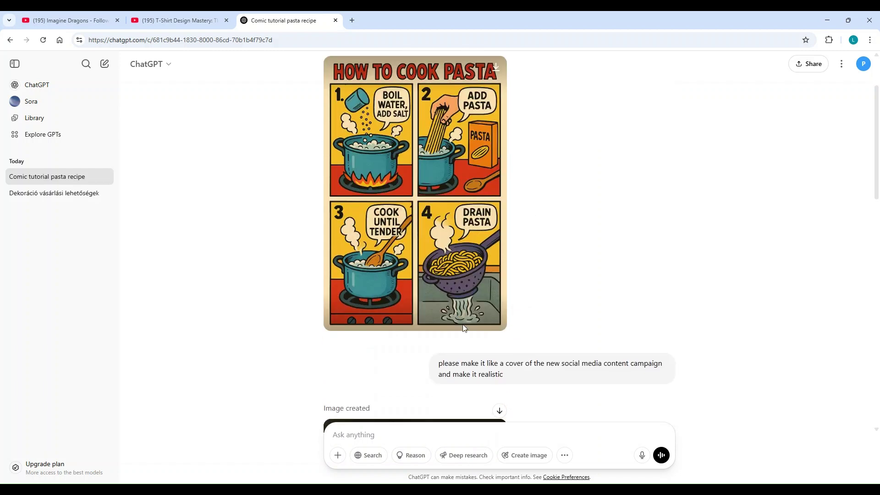
scroll(465, 321, down, 2)
scroll(467, 266, down, 1)
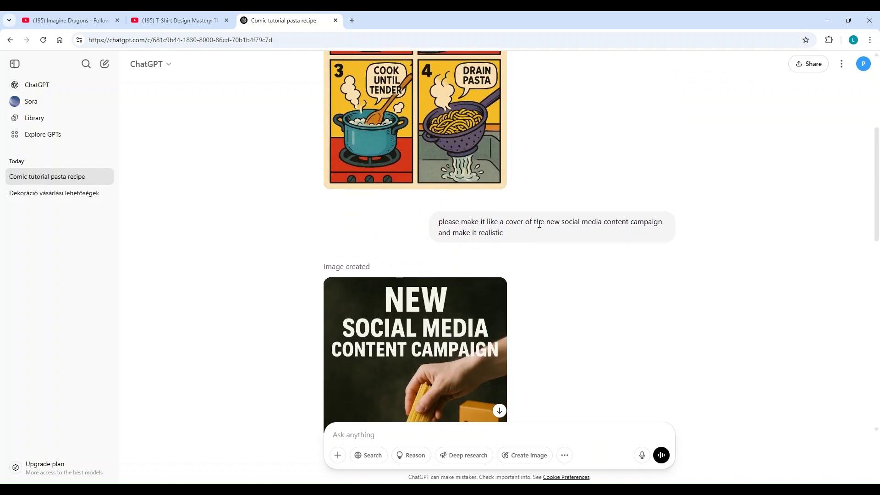